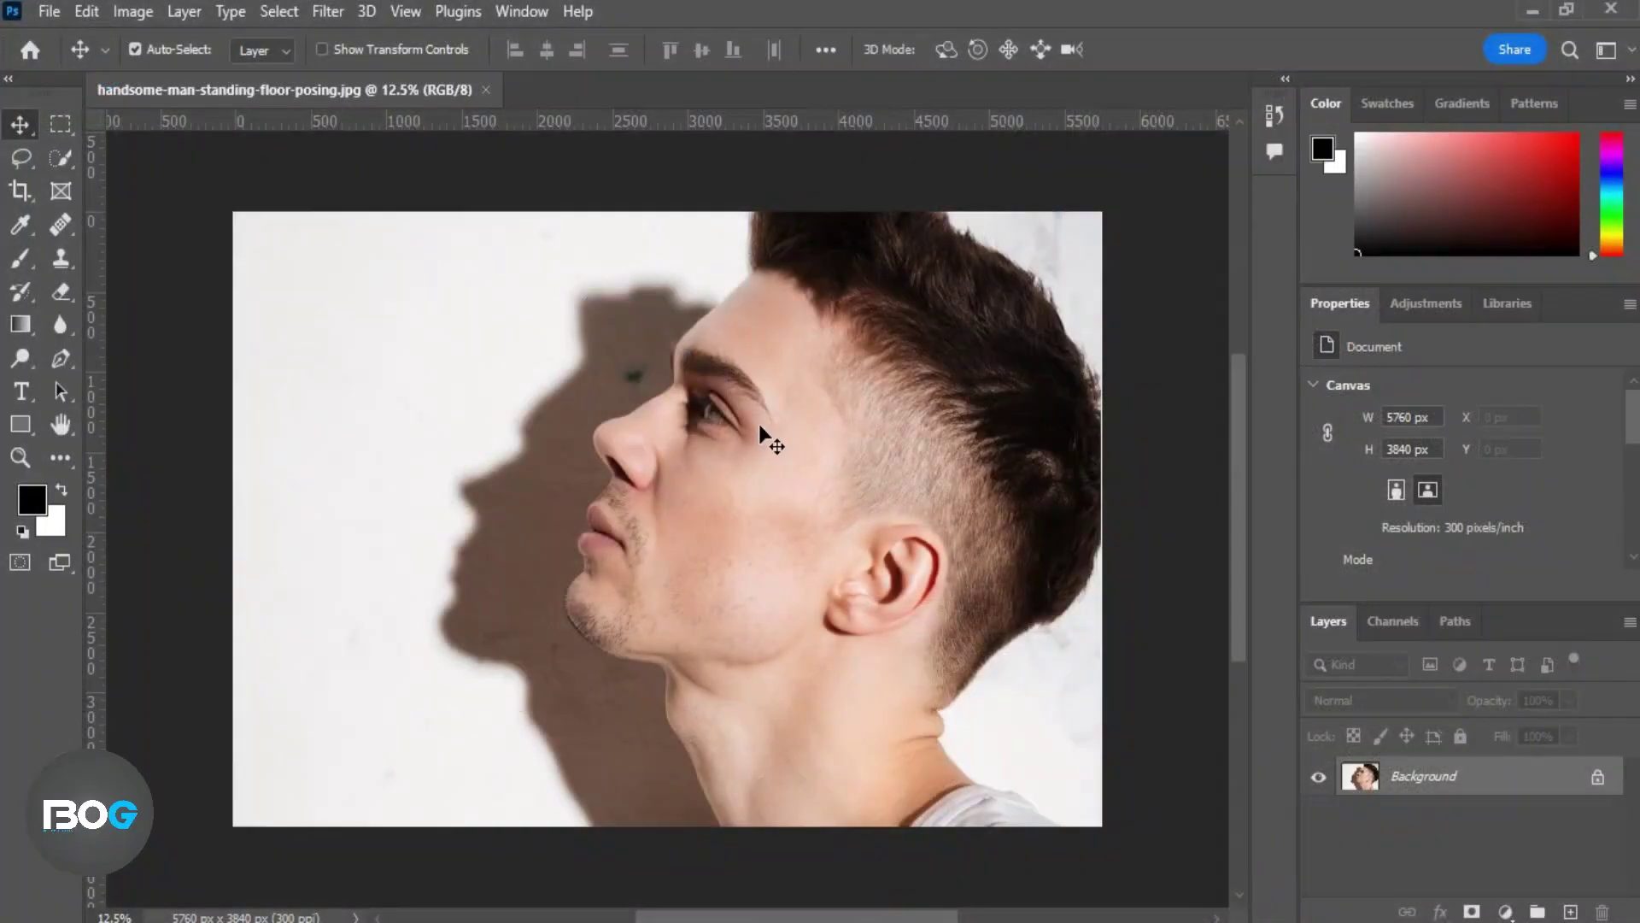
Quick-select the man's face, hair, neck and shoulder, then mask out the wall background
left_click(60, 157)
left_click_drag(606, 389, 866, 799)
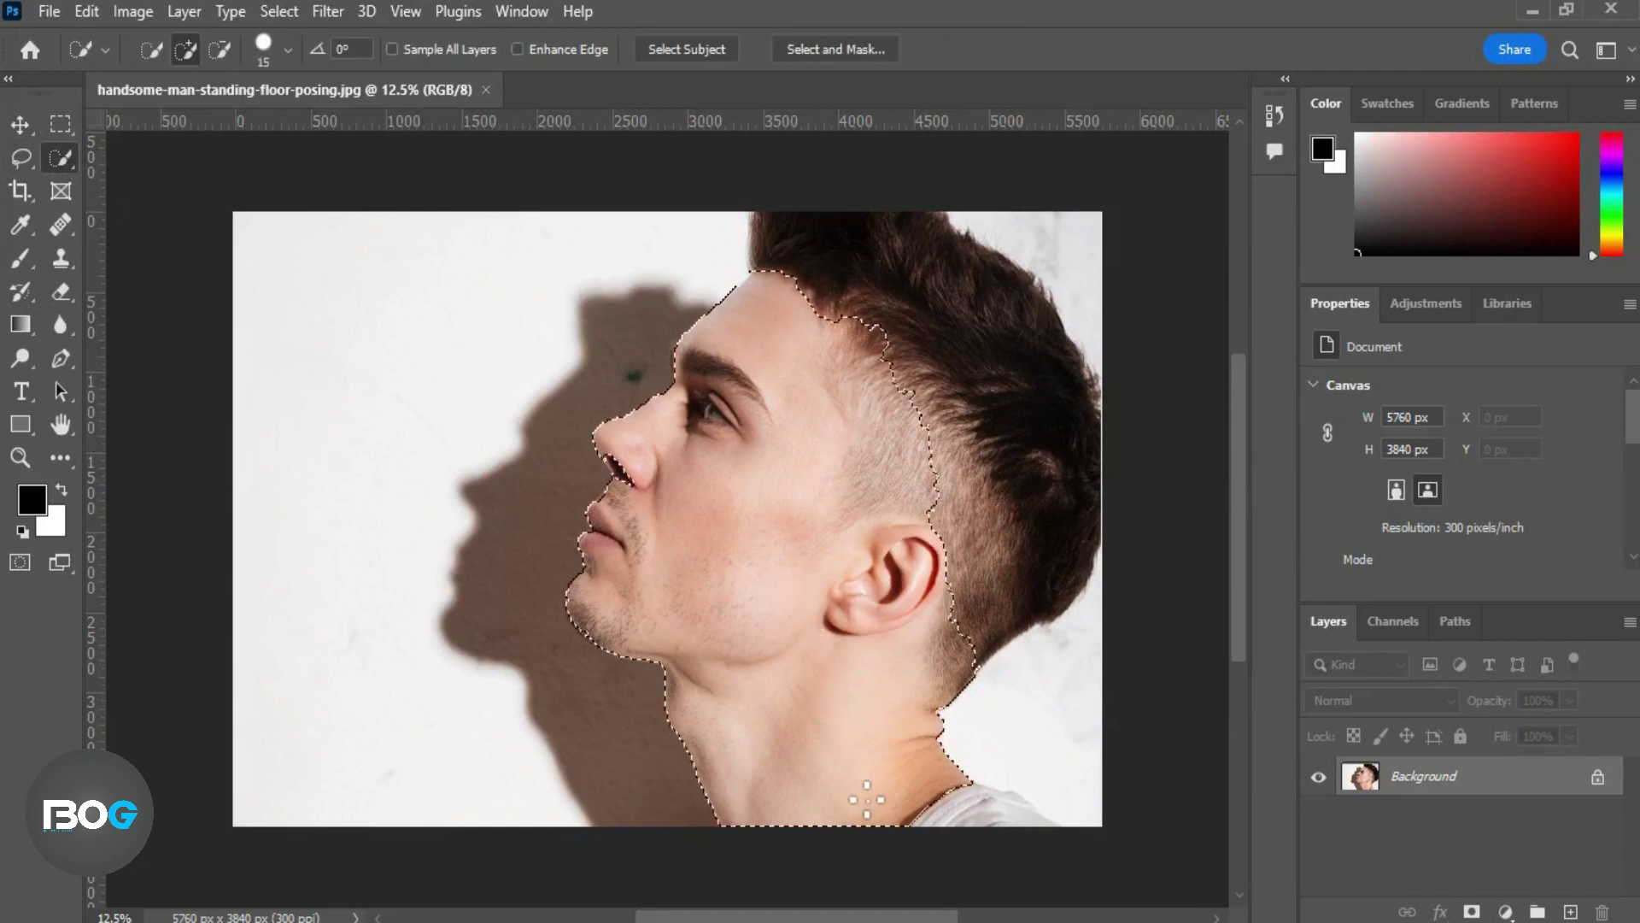
left_click_drag(1008, 382, 944, 348)
left_click_drag(995, 849, 975, 820)
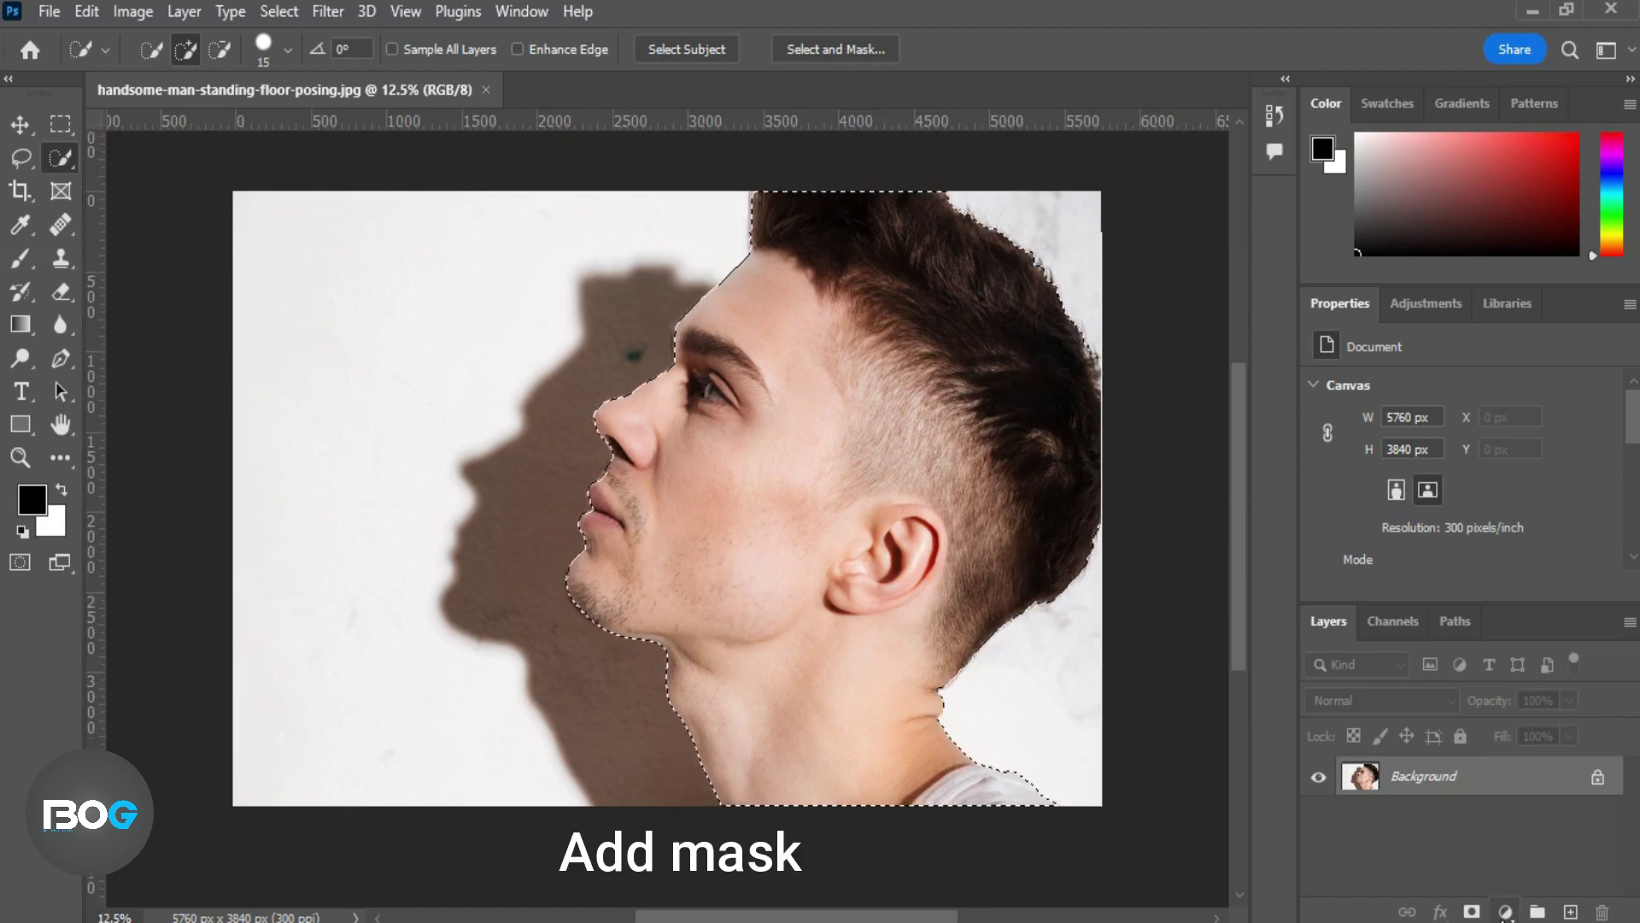
left_click(1471, 912)
Convert the masked man's layer to a smart object named 'model'
right_click(1464, 779)
left_click(1304, 386)
double_click(1410, 774)
type("model")
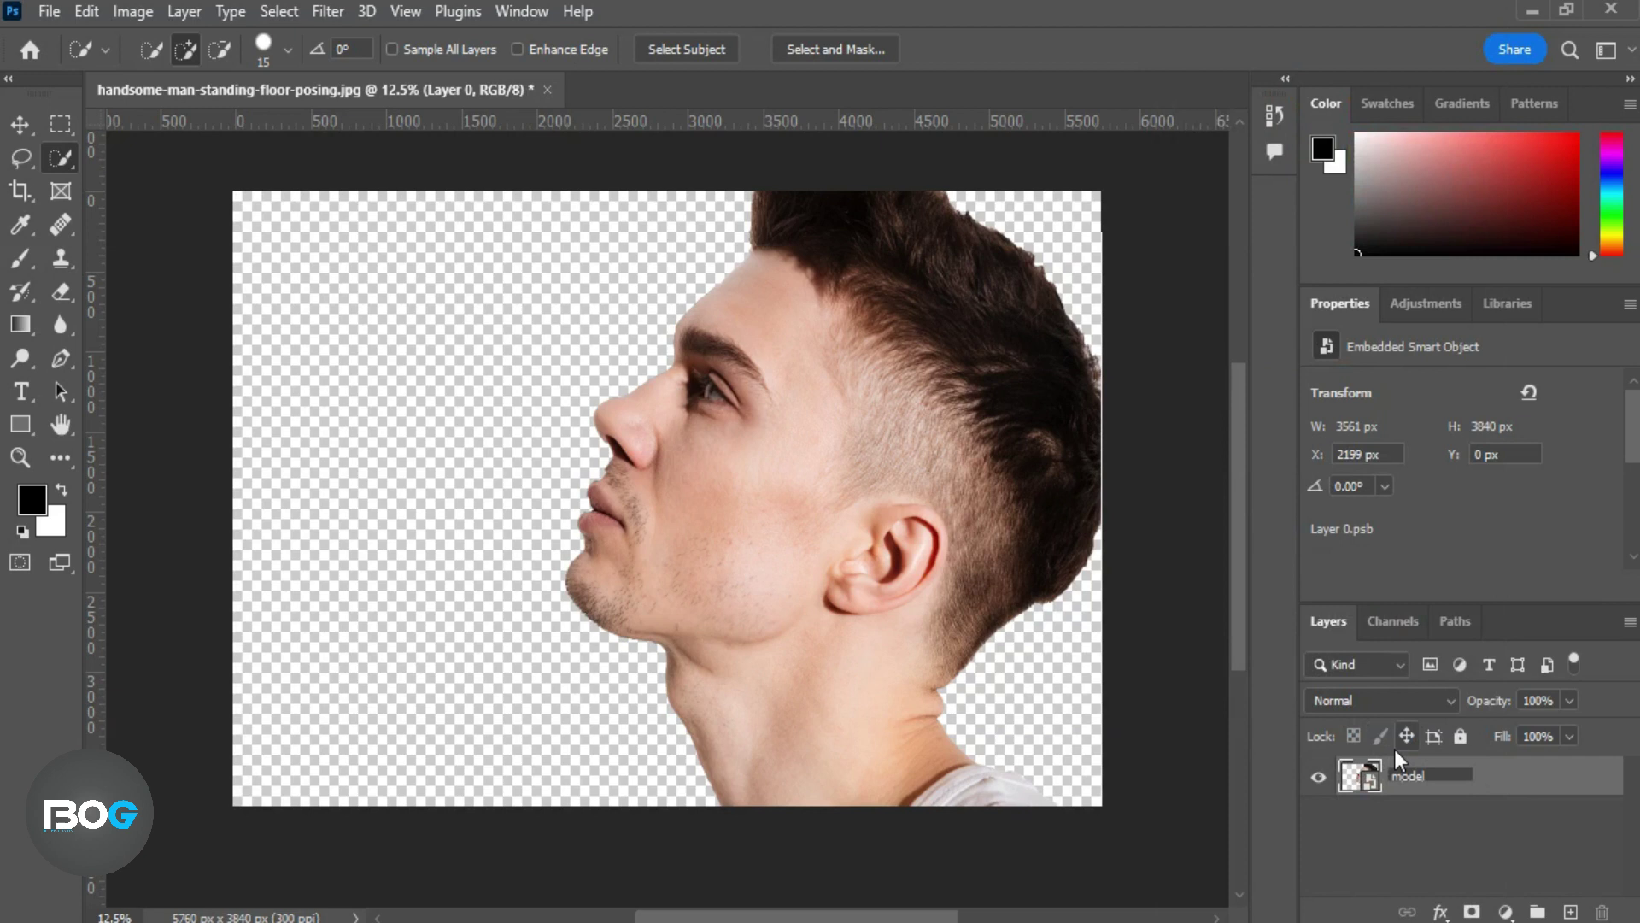
key("Return")
Move the man left and flip him horizontally so he faces right
key("v")
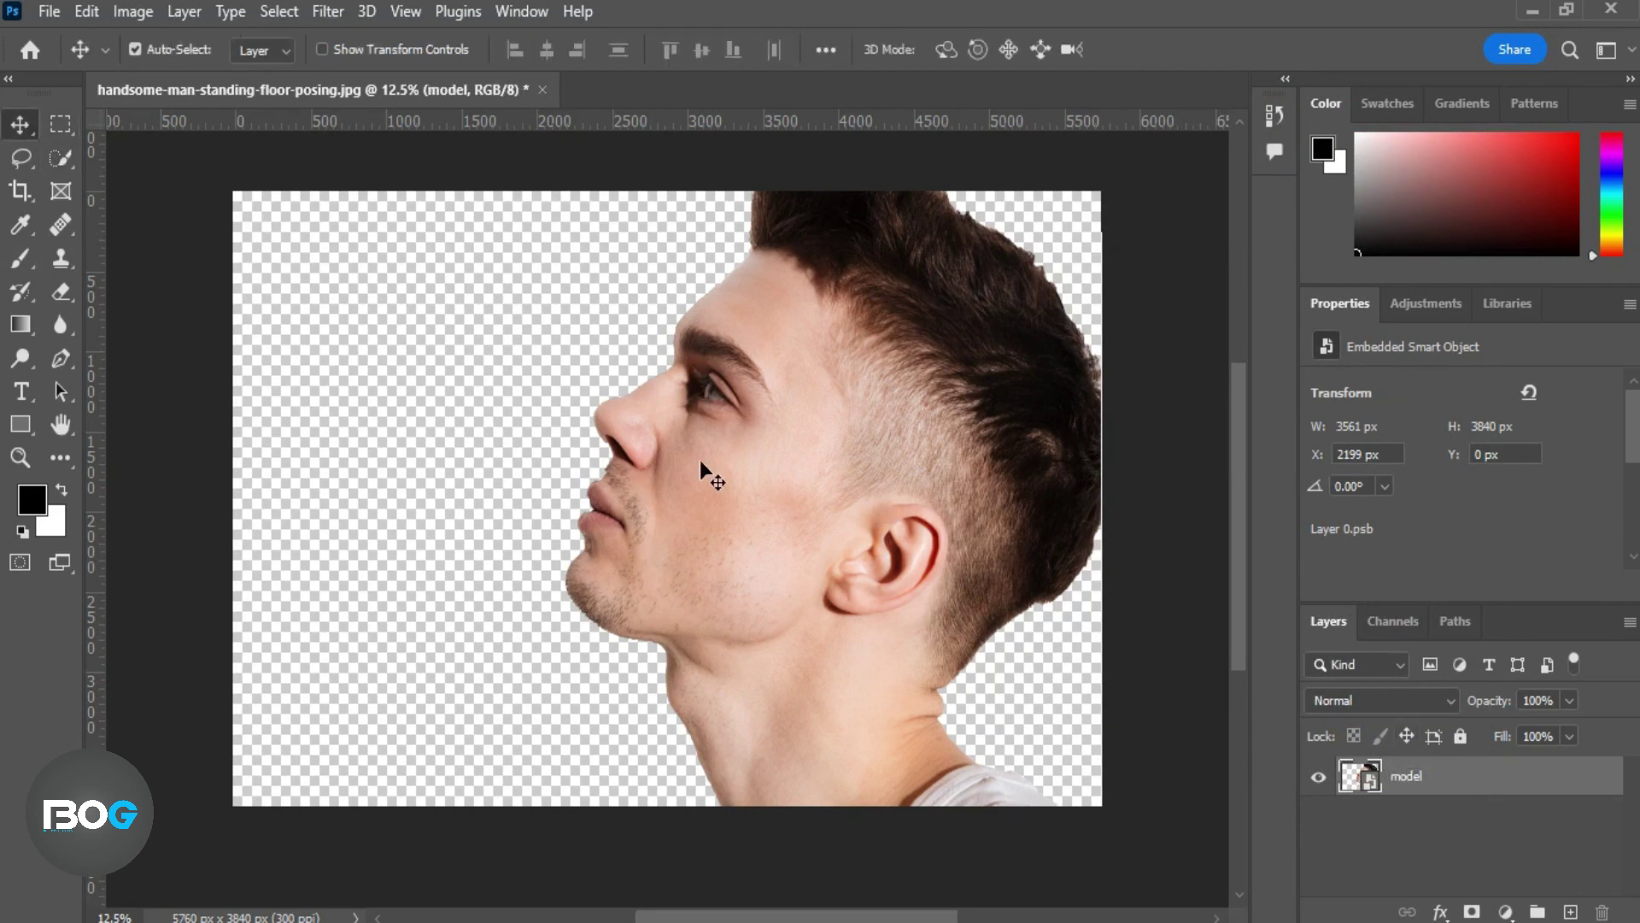
left_click_drag(699, 461, 641, 466)
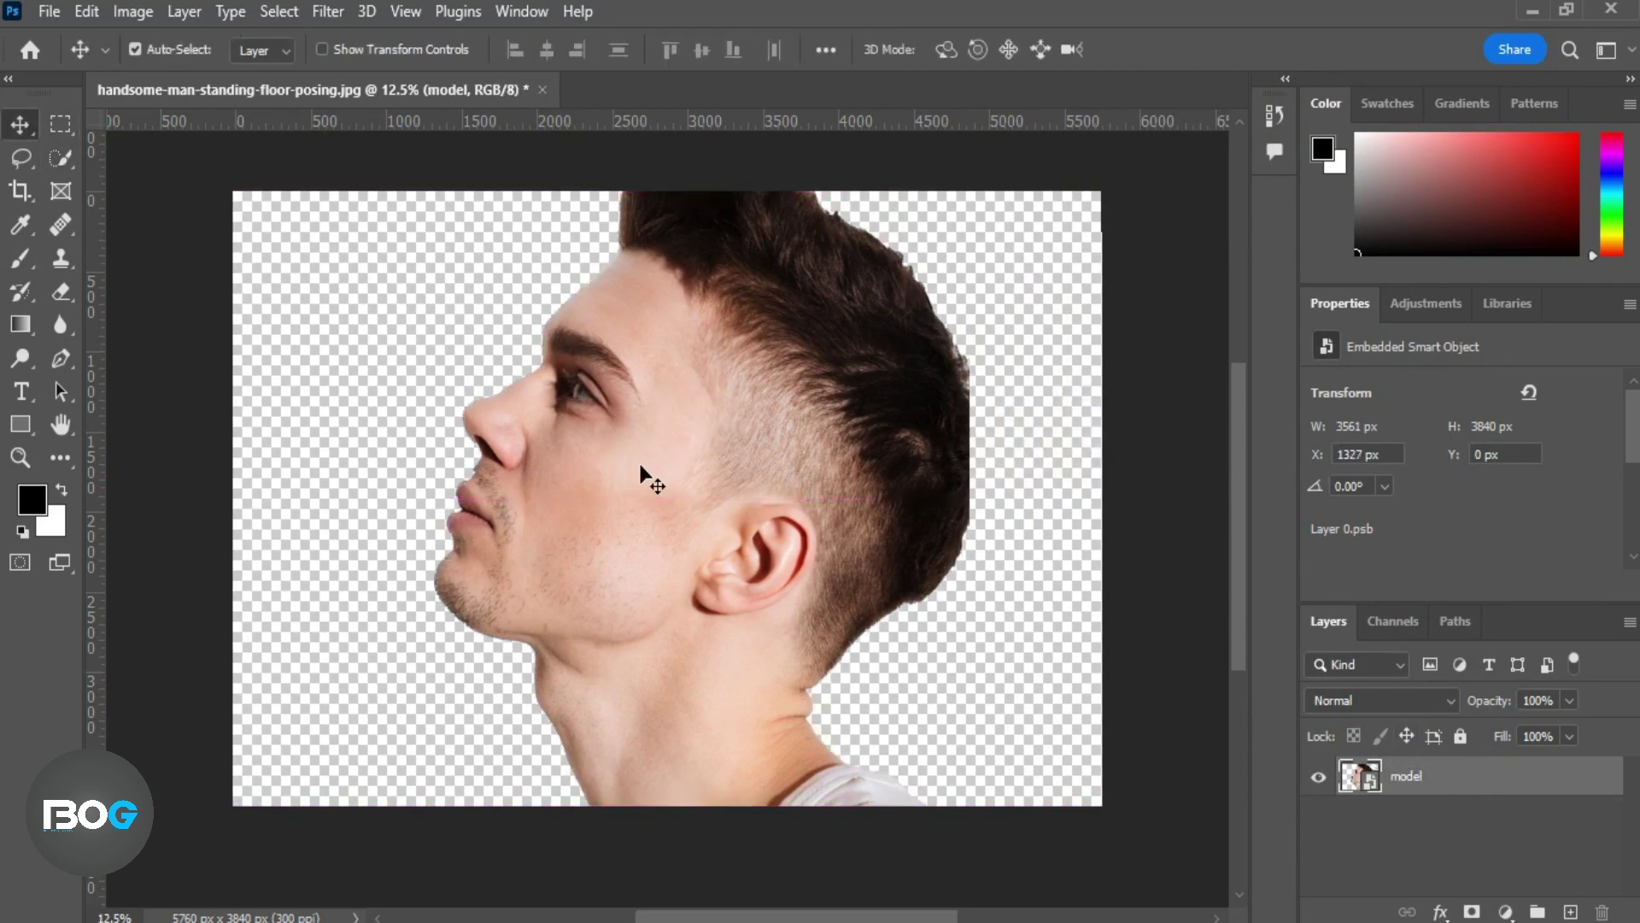
key("ctrl+t")
right_click(645, 463)
left_click(719, 892)
Rotate the man about 3°, enlarge him to 101.73%, centre him, and apply
left_click_drag(733, 668, 746, 681)
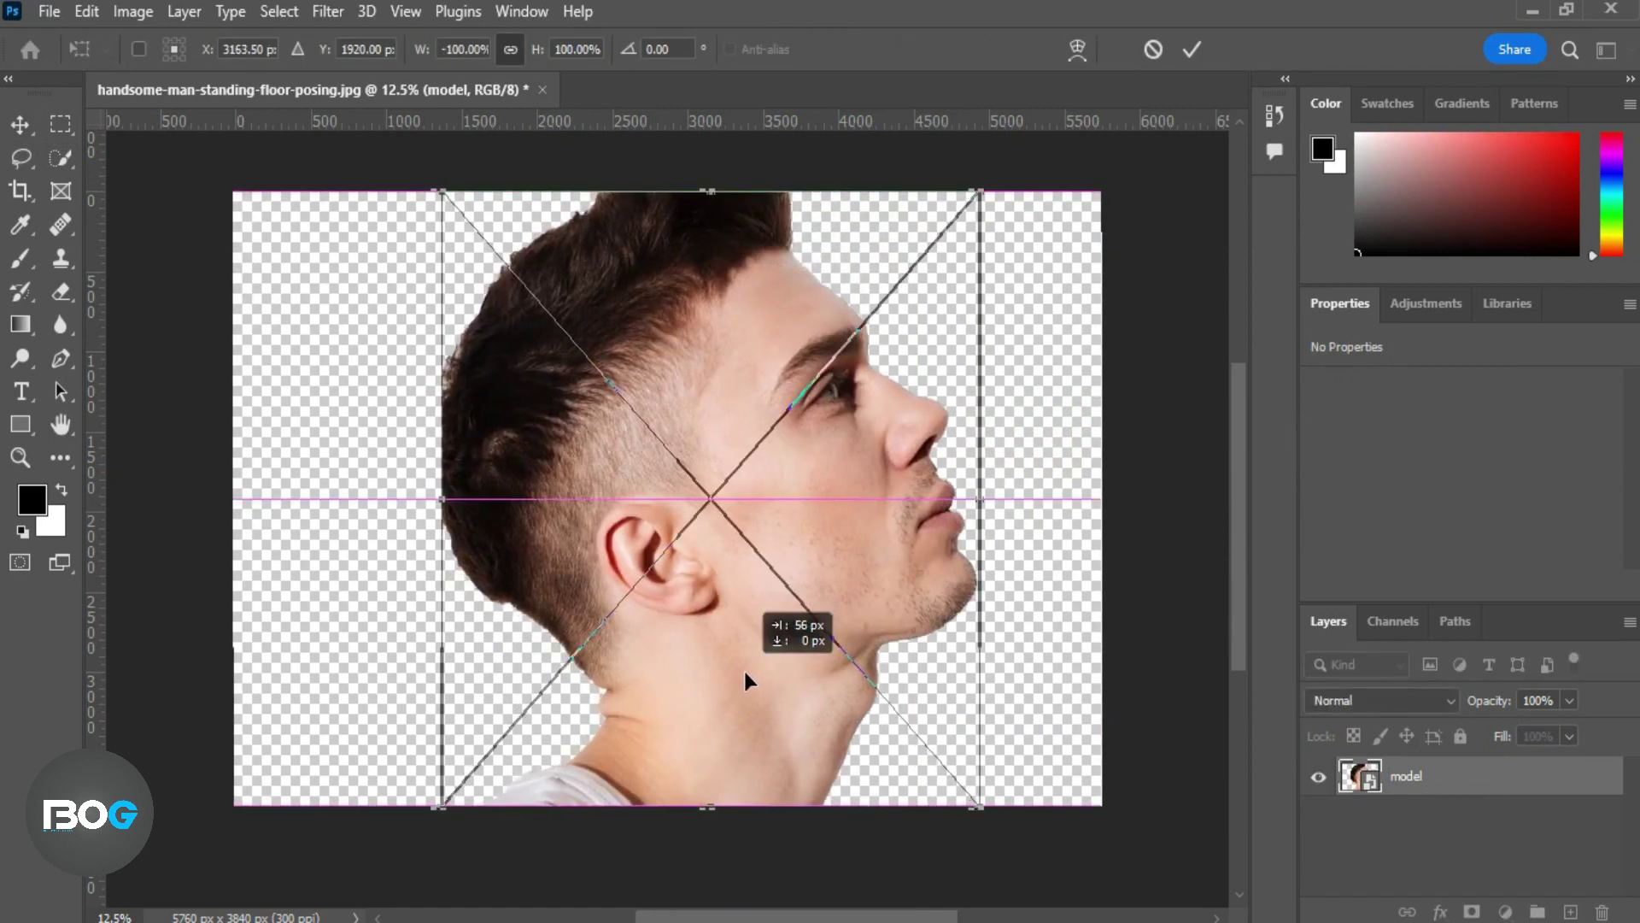
left_click_drag(982, 853, 1017, 813)
left_click_drag(796, 706, 798, 705)
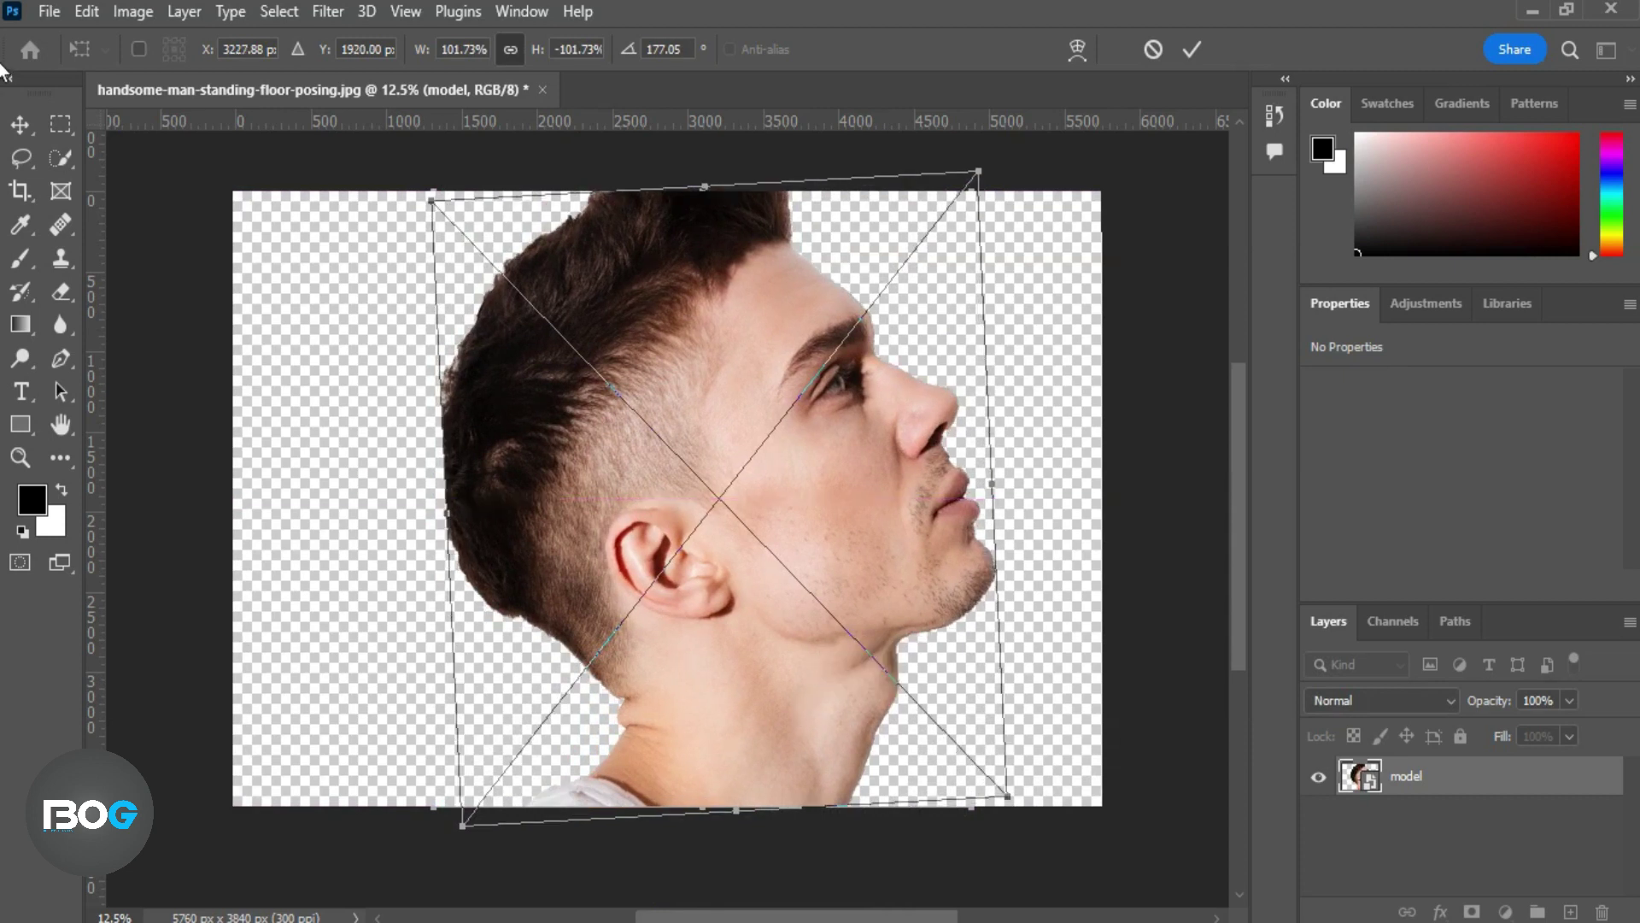
double_click(624, 447)
scroll(624, 446, "up", 1)
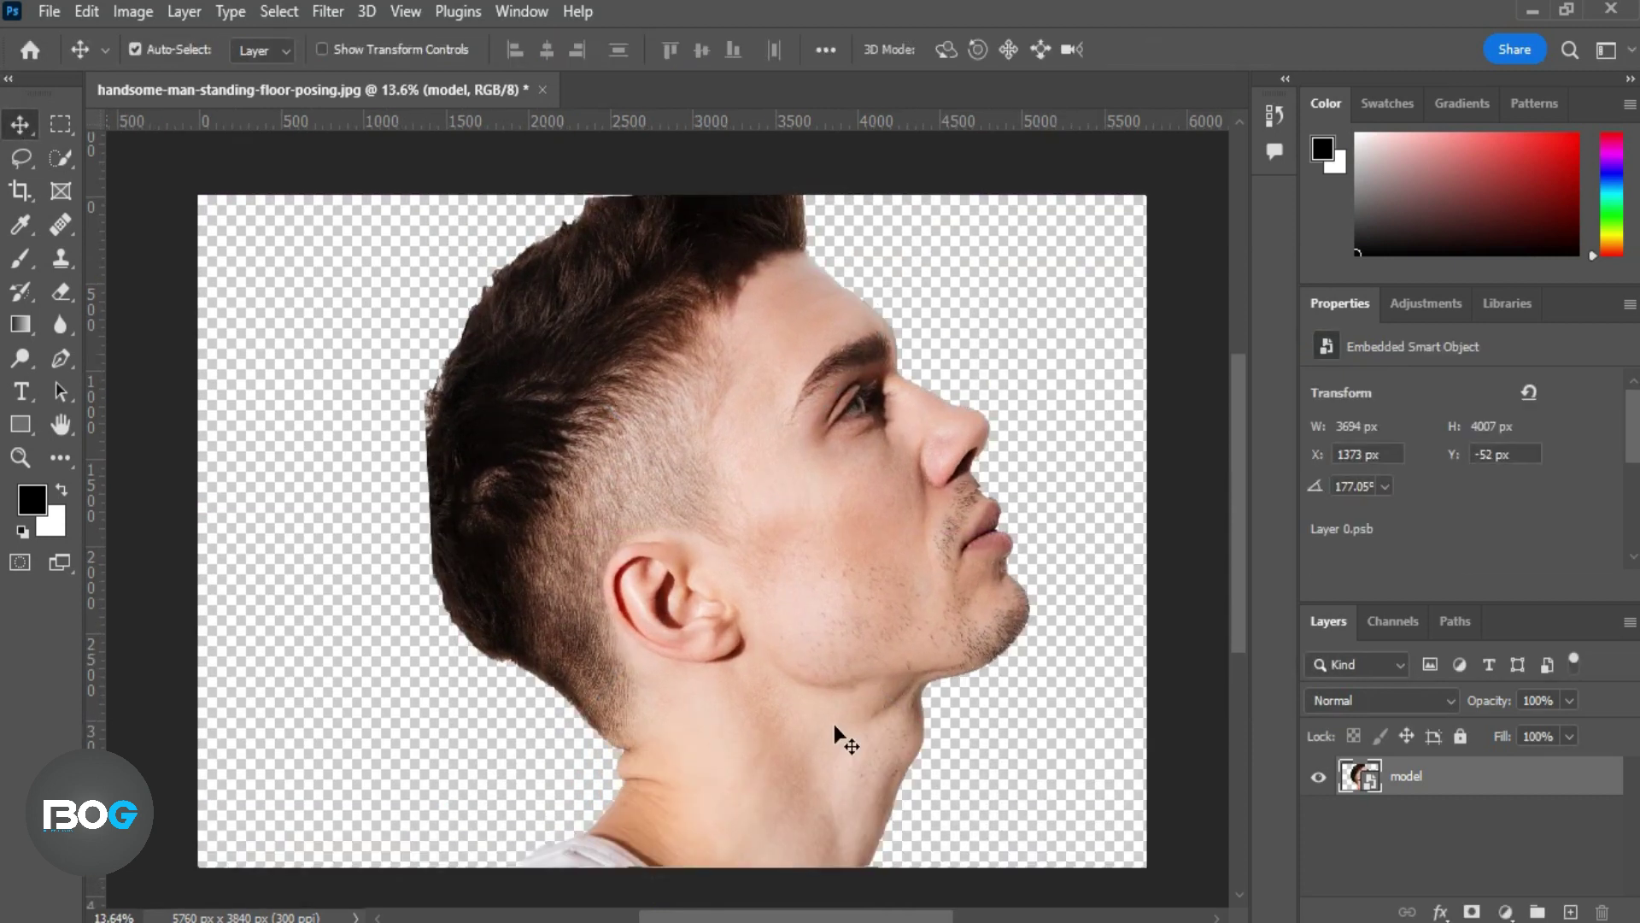
Open the open-book image from the model piks folder and drag it into the portrait
left_click(48, 11)
left_click(53, 59)
double_click(282, 325)
left_click(301, 235)
left_click(617, 610)
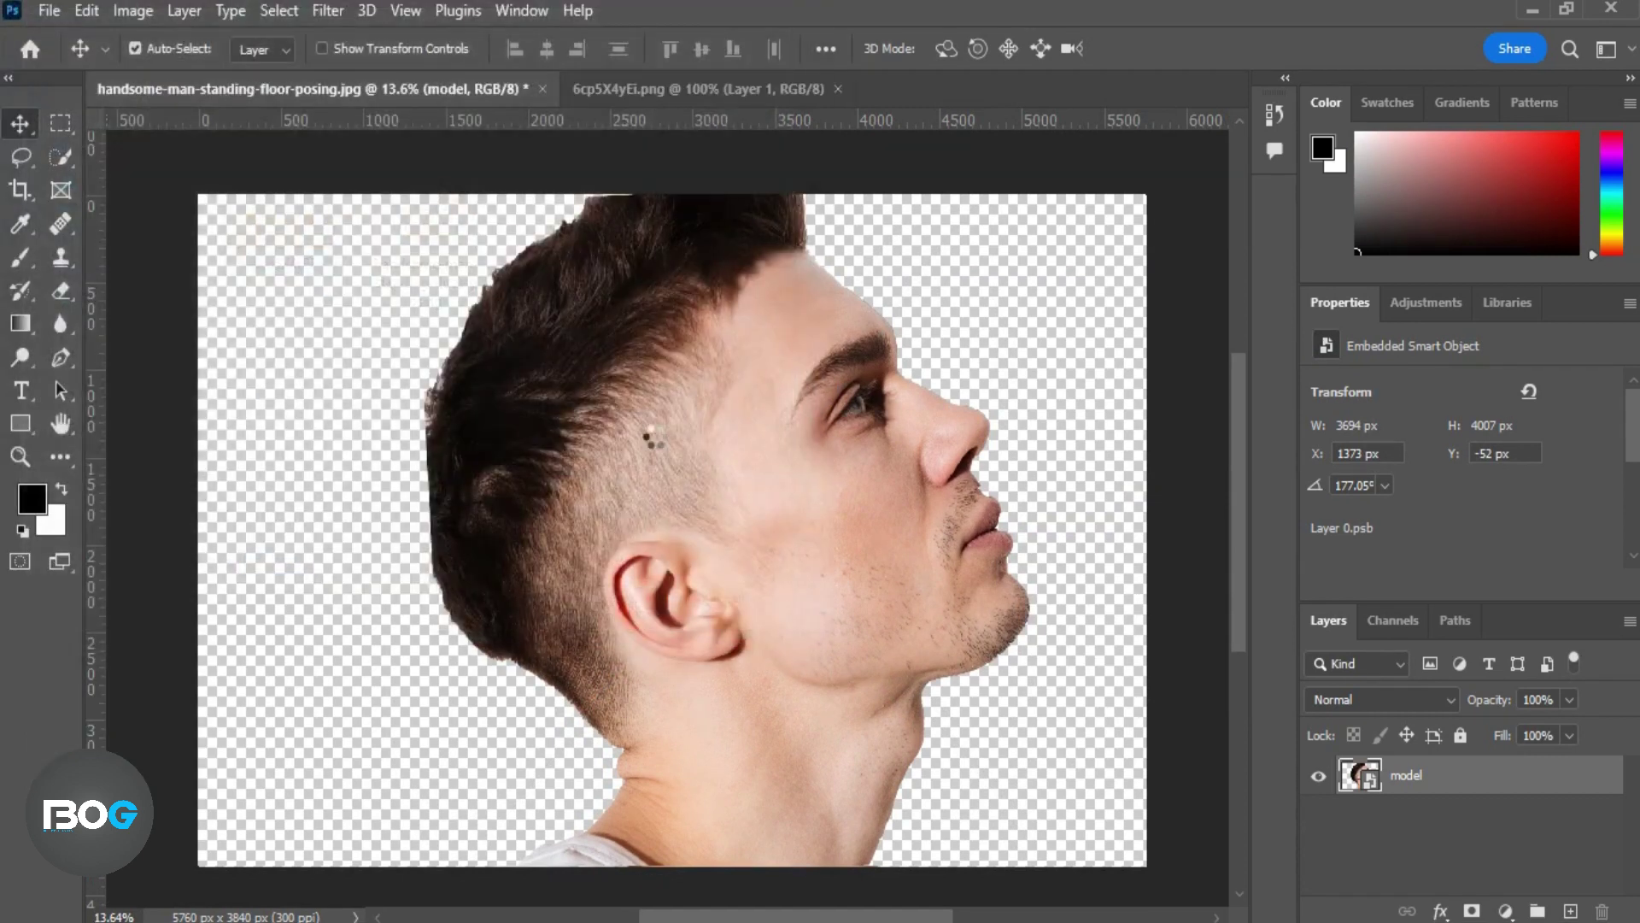
mouse_move(787, 575)
left_mouse_down()
mouse_move(527, 197)
mouse_move(641, 533)
left_mouse_up()
Scale and rotate the book upright over the back of the head, and name its layer 'book'
key("ctrl+t")
mouse_move(754, 566)
left_mouse_down()
mouse_move(945, 632)
mouse_move(665, 473)
left_mouse_up()
mouse_move(841, 427)
left_mouse_down()
mouse_move(671, 610)
mouse_move(811, 606)
mouse_move(641, 554)
mouse_move(730, 588)
mouse_move(653, 533)
left_mouse_up()
mouse_move(780, 355)
left_mouse_down()
mouse_move(789, 137)
mouse_move(833, 152)
left_mouse_up()
left_click_drag(682, 577, 682, 540)
mouse_move(746, 623)
left_mouse_down()
mouse_move(743, 638)
mouse_move(748, 603)
left_mouse_up()
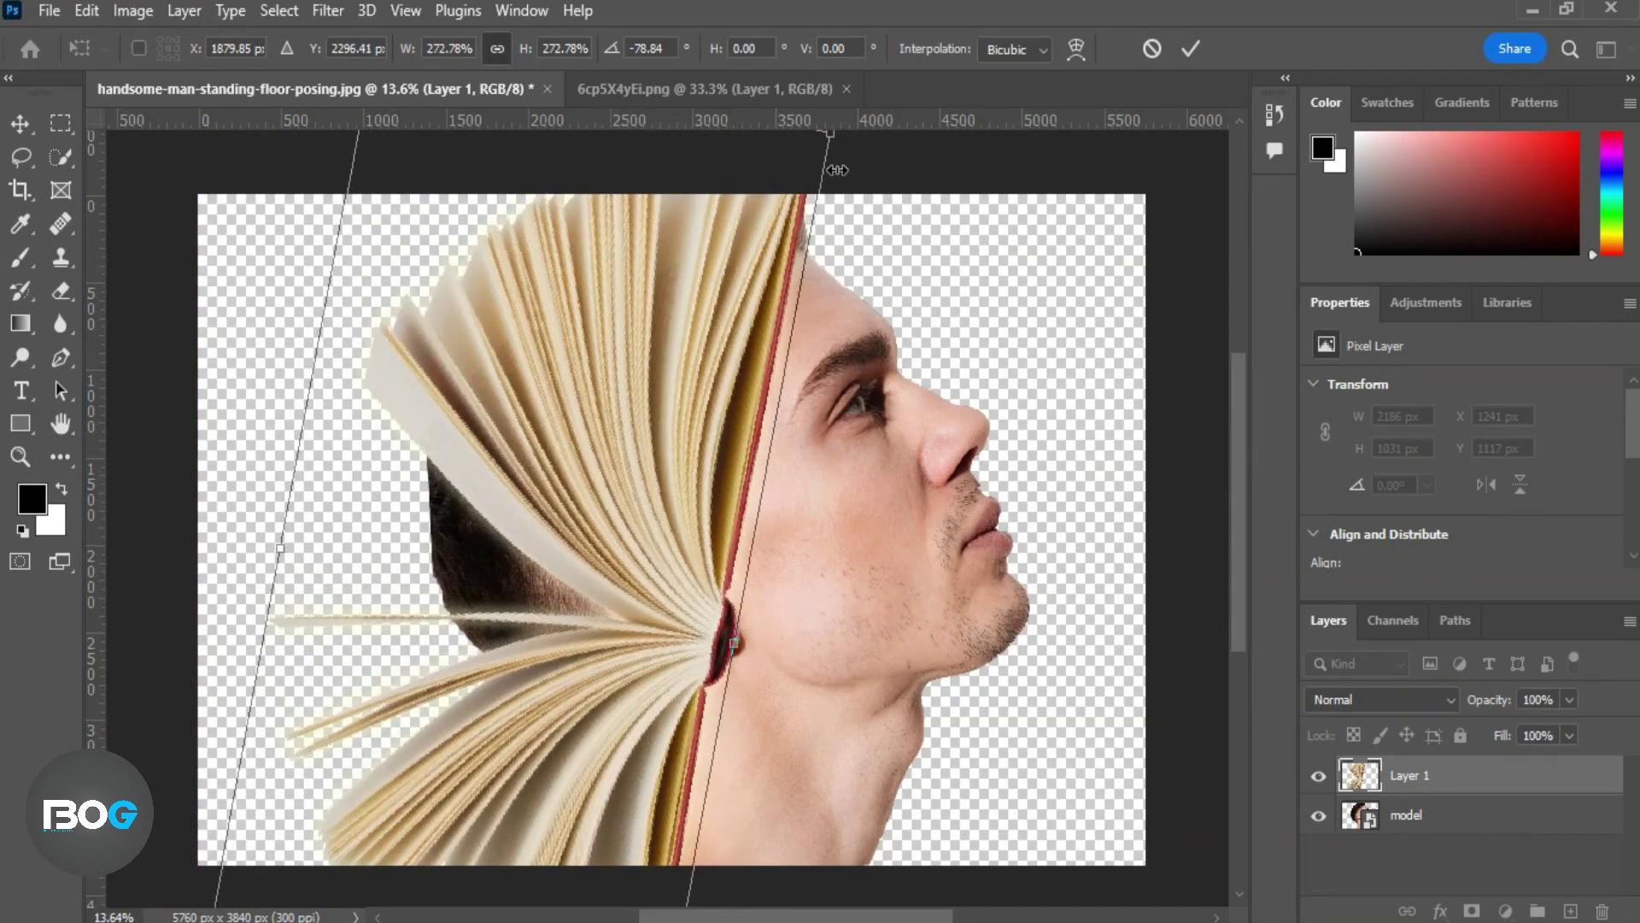
left_click_drag(813, 130, 789, 192)
key("Return")
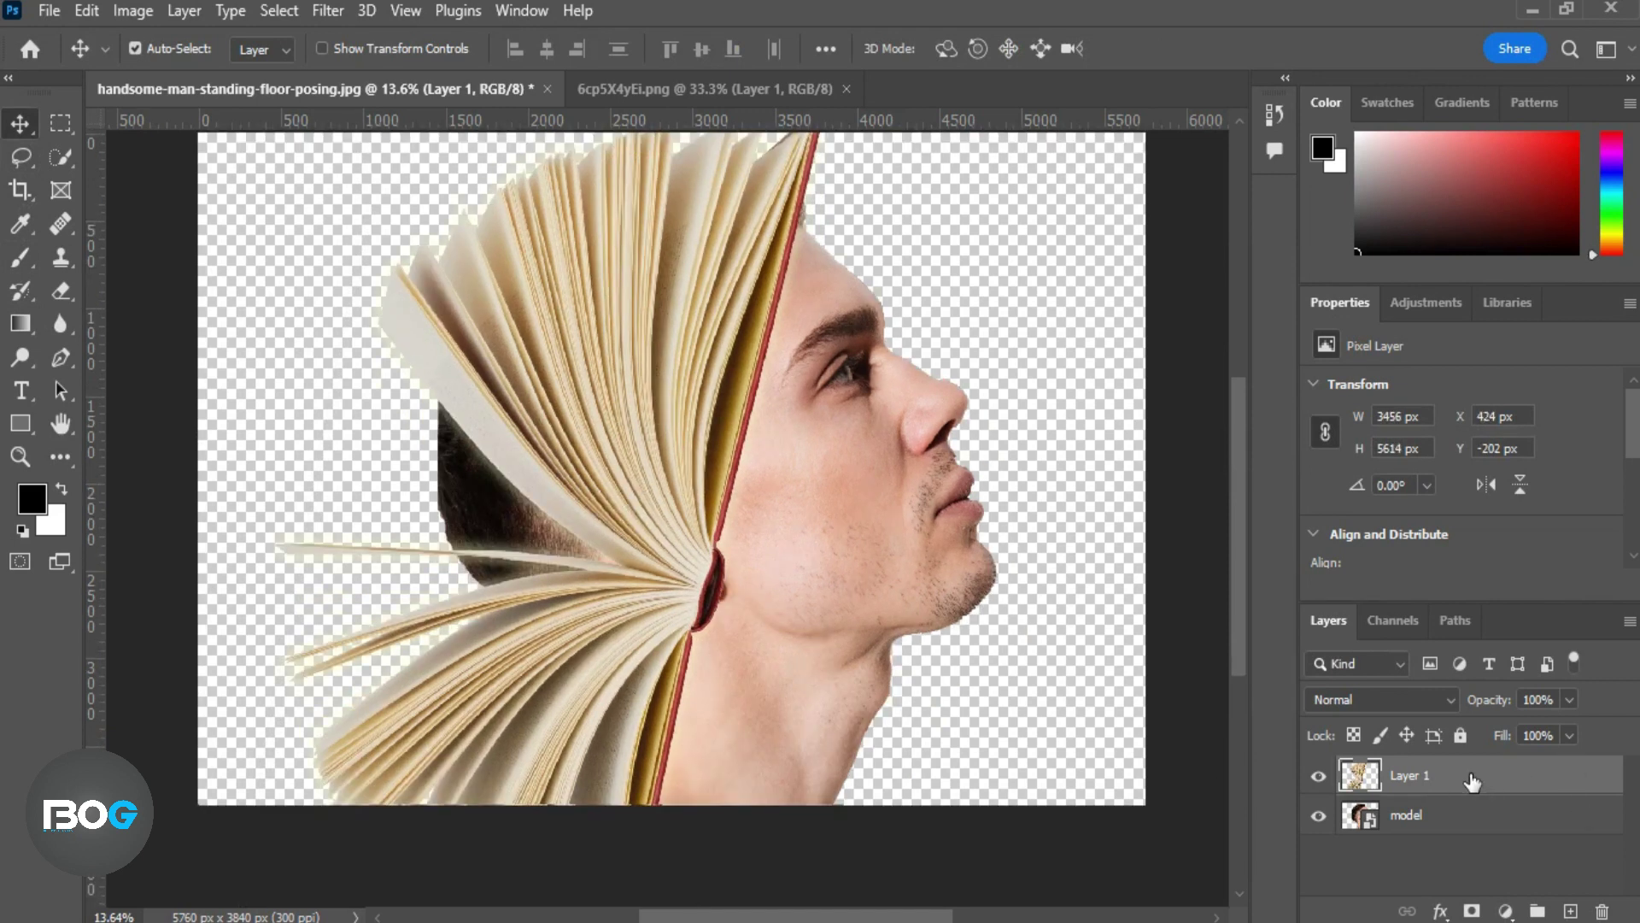
double_click(1429, 775)
key("Return")
Add layer masks to both the model and book layers
left_click(1452, 818)
left_click(1471, 911)
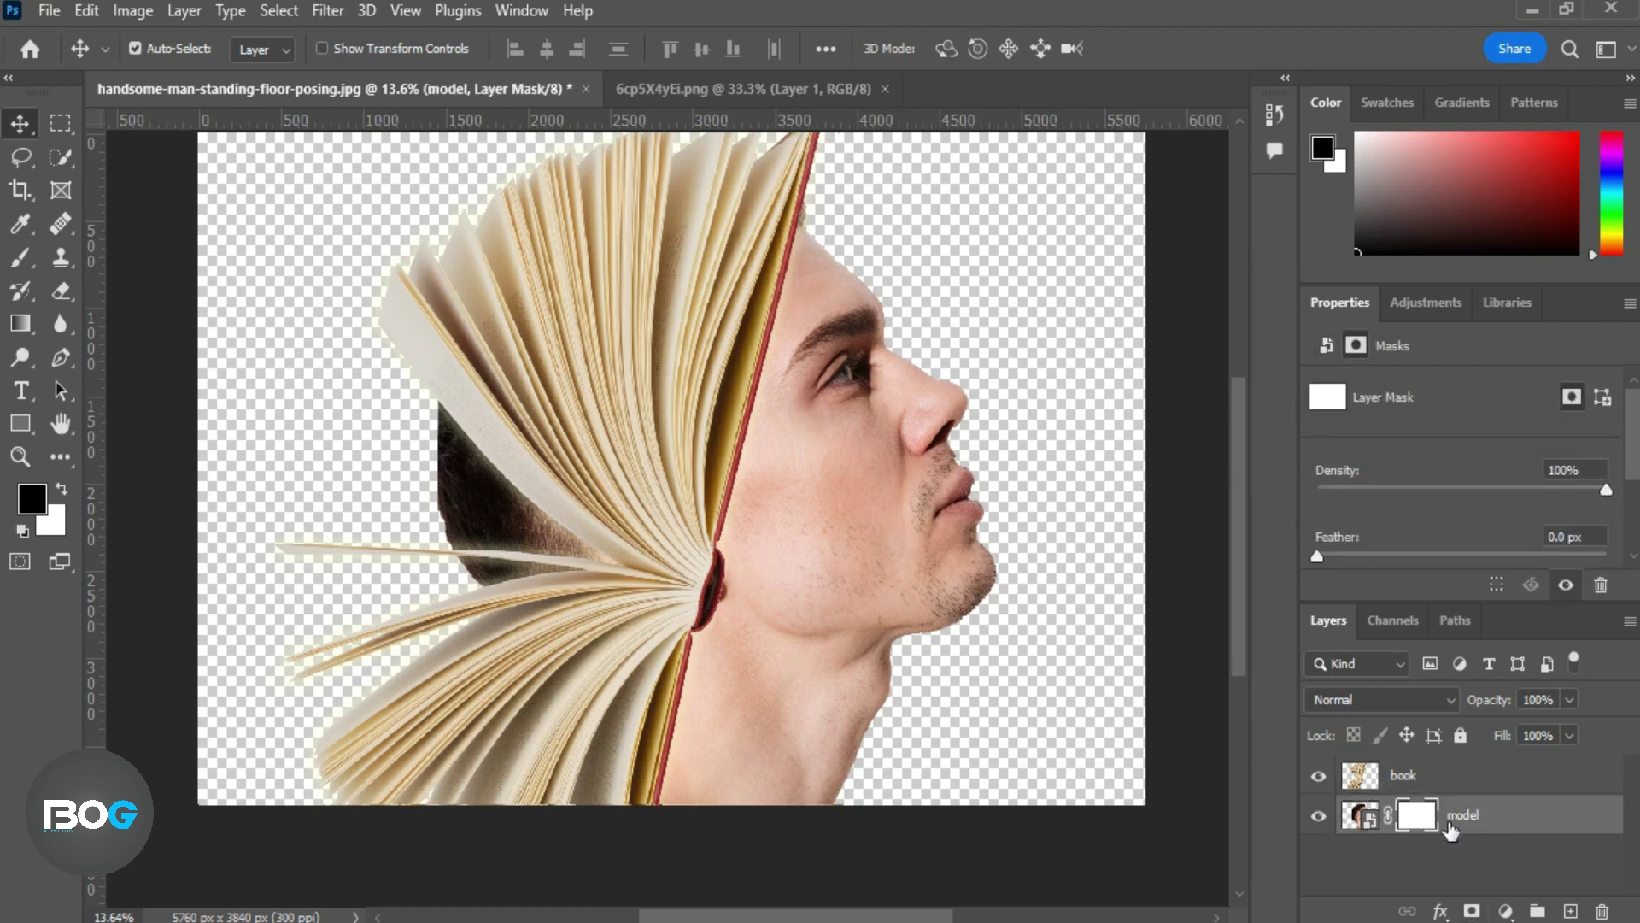
left_click(1444, 784)
left_click(1471, 911)
Paint black with a 500 px brush on the model mask to hide hair behind the book
left_click(1418, 816)
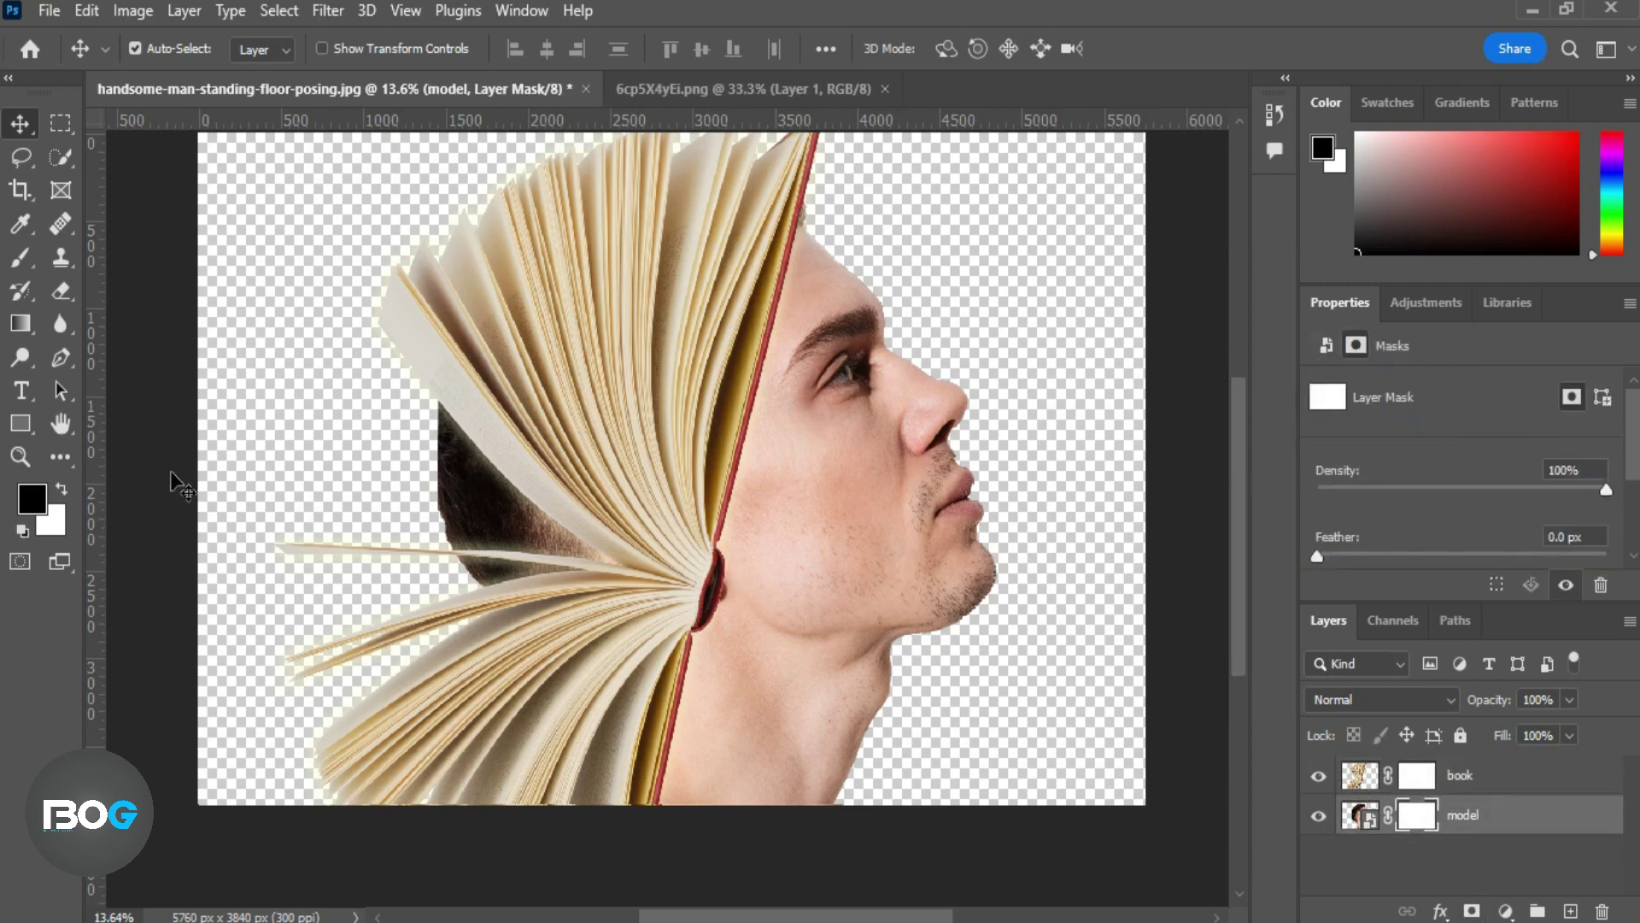
left_click(32, 498)
left_click(1553, 112)
left_click(20, 256)
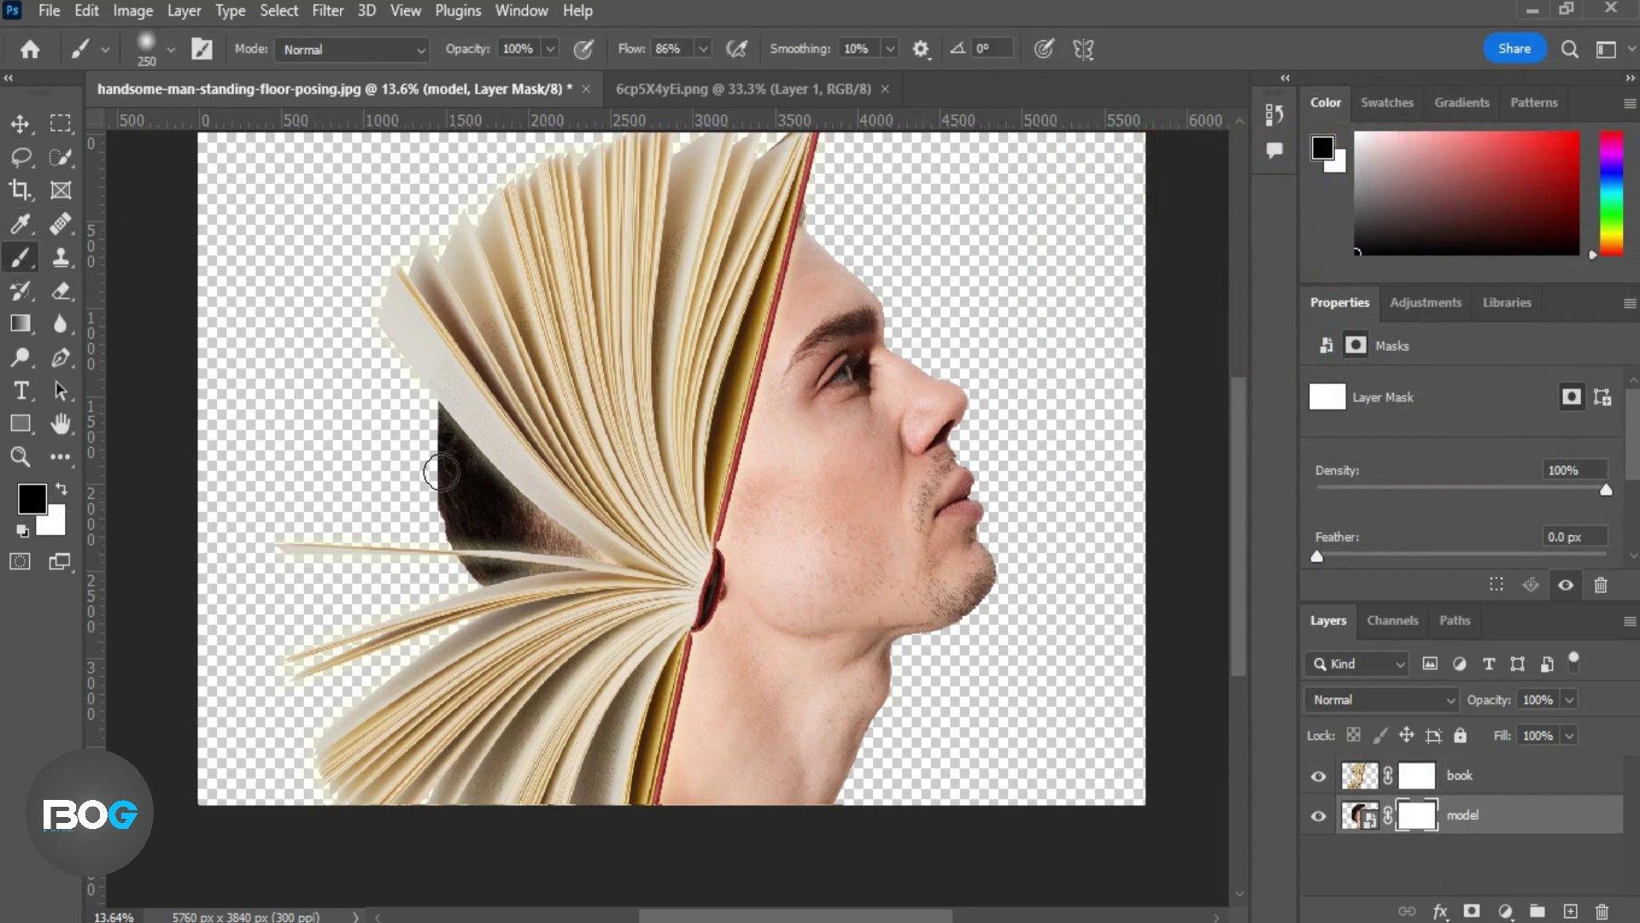
key("bracketright")
key("bracketright")
mouse_move(442, 462)
left_mouse_down()
mouse_move(428, 420)
mouse_move(564, 524)
mouse_move(537, 547)
left_mouse_up()
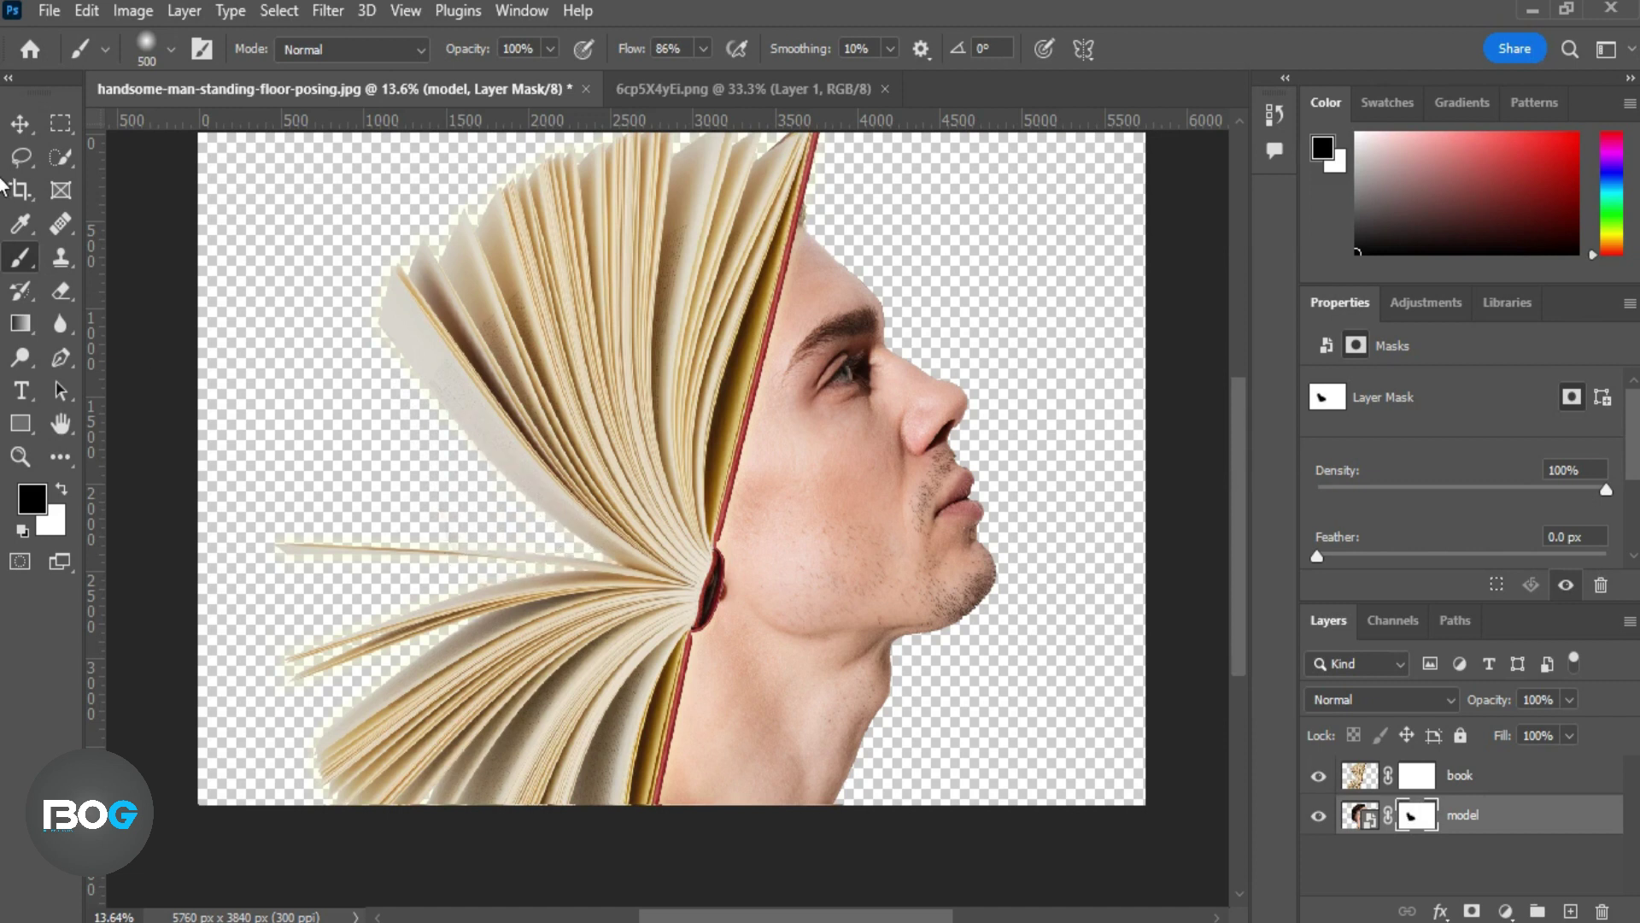
Add a white Solid Color fill layer and place it beneath the model layer
left_click(19, 123)
left_click(1505, 911)
left_click(1552, 462)
left_click(993, 114)
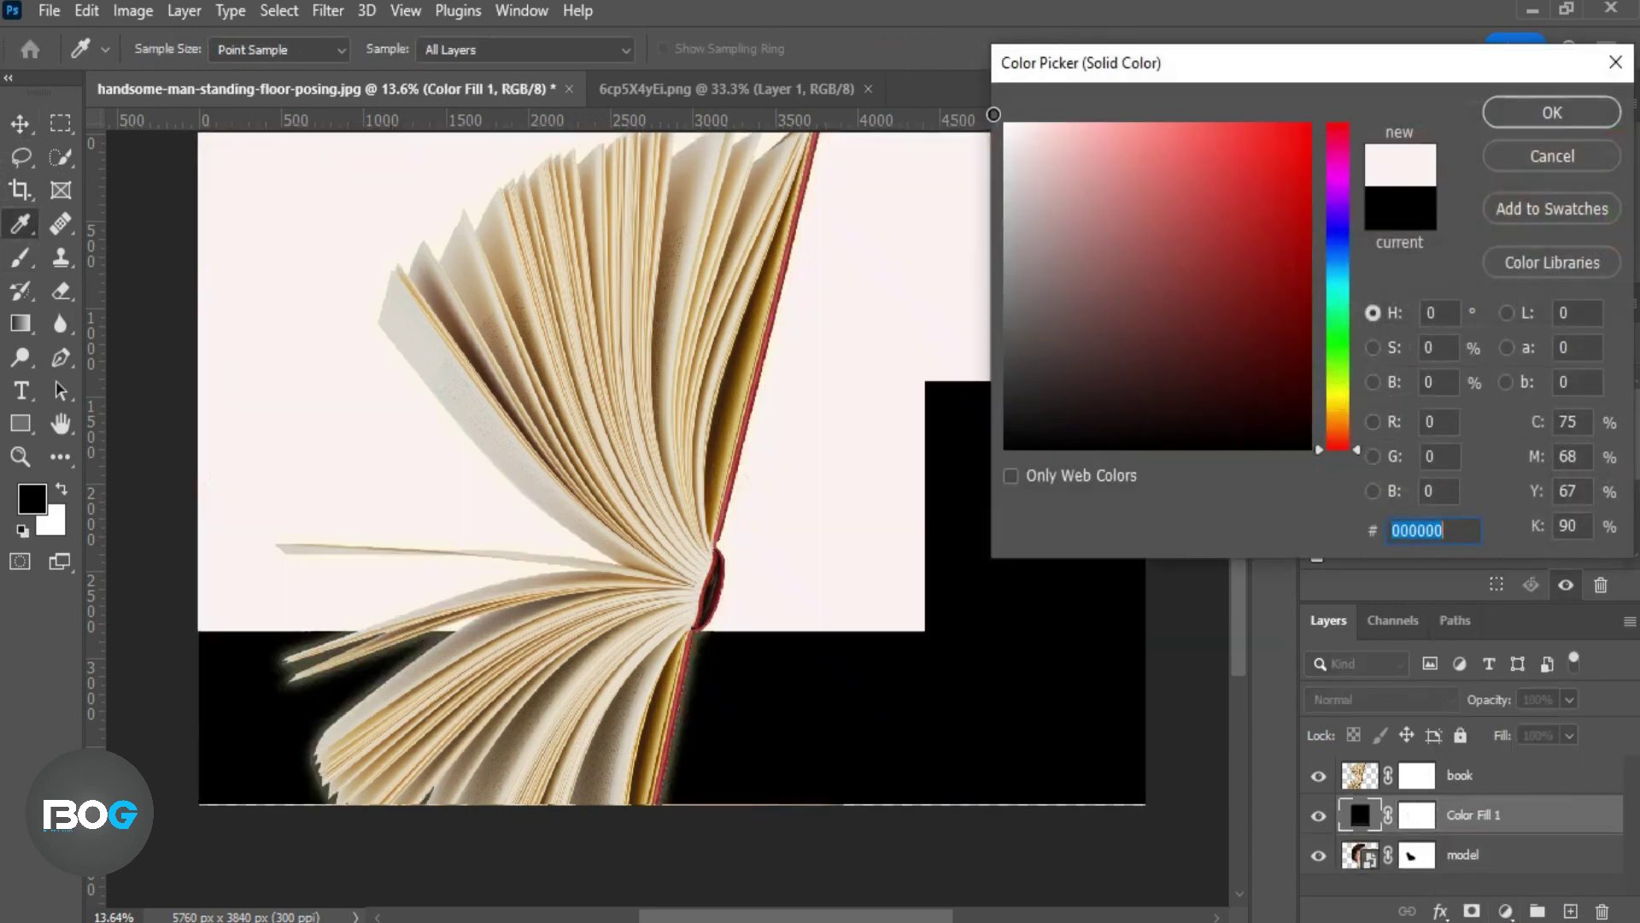
left_click(1552, 112)
left_click_drag(1532, 820, 1531, 867)
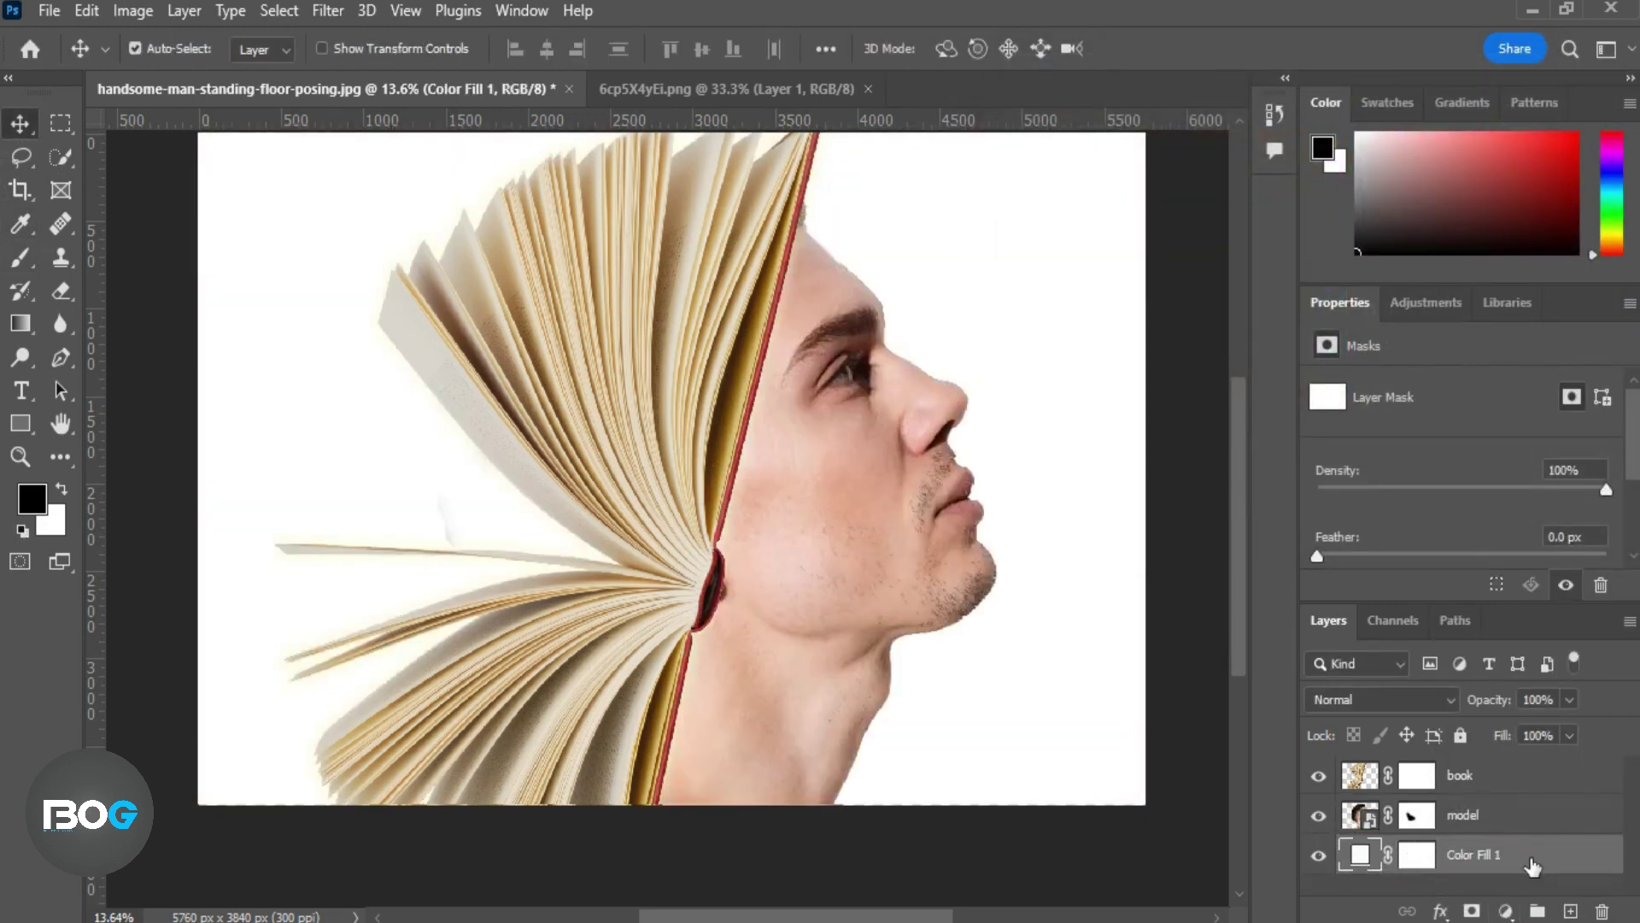
left_click(1416, 815)
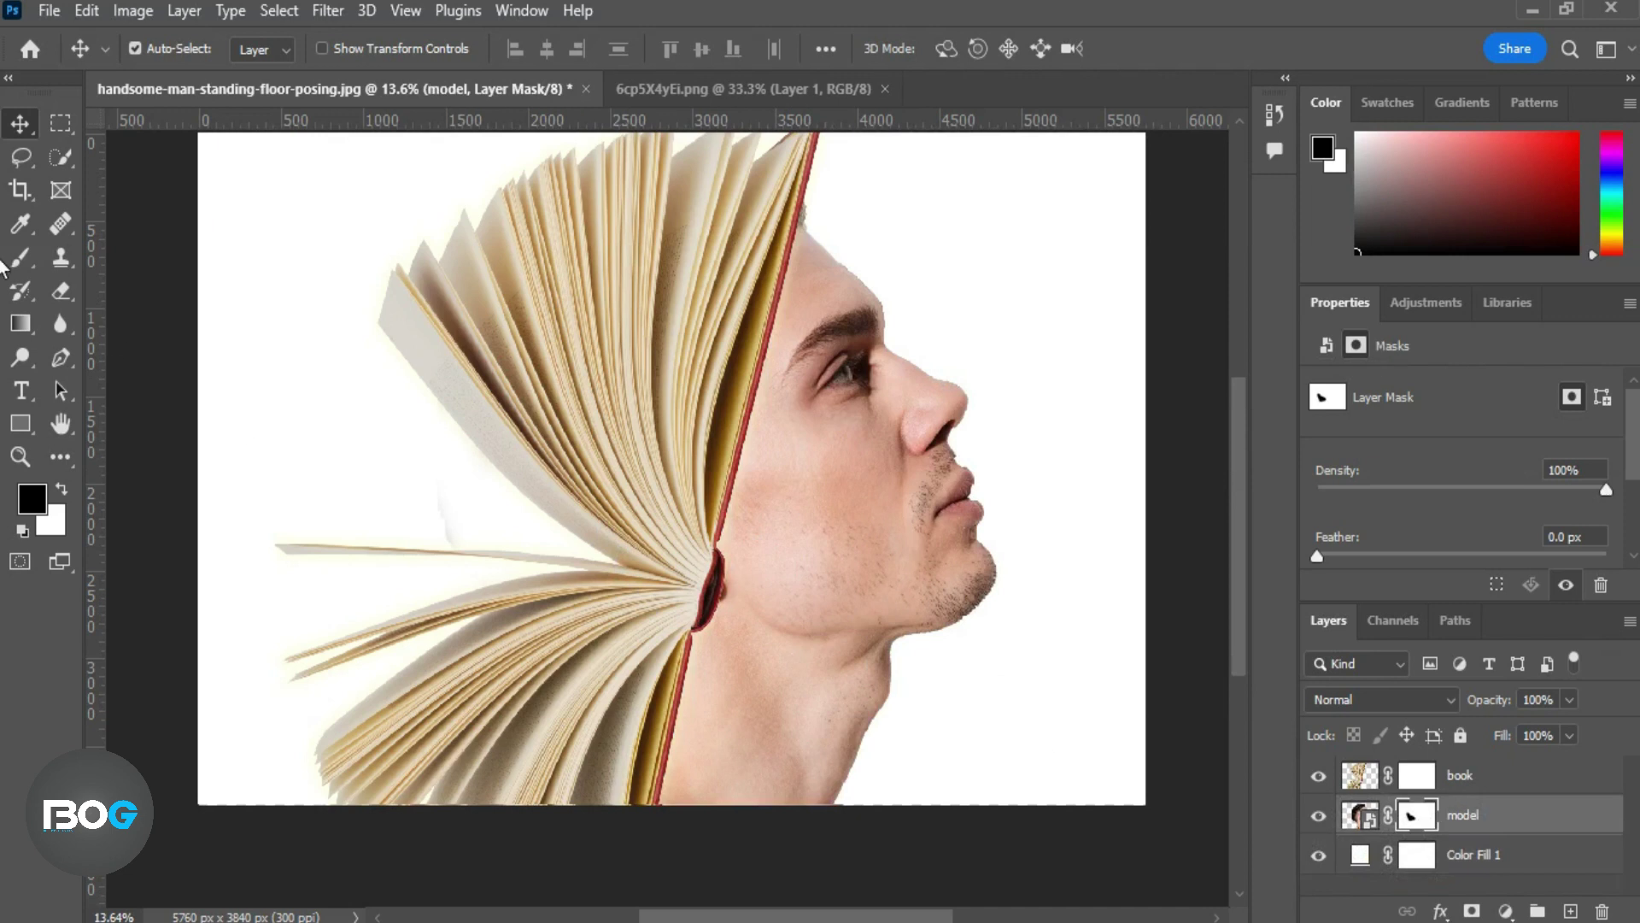
On the book mask, paint out the red page edge near the face with a 50% flow brush
left_click(20, 256)
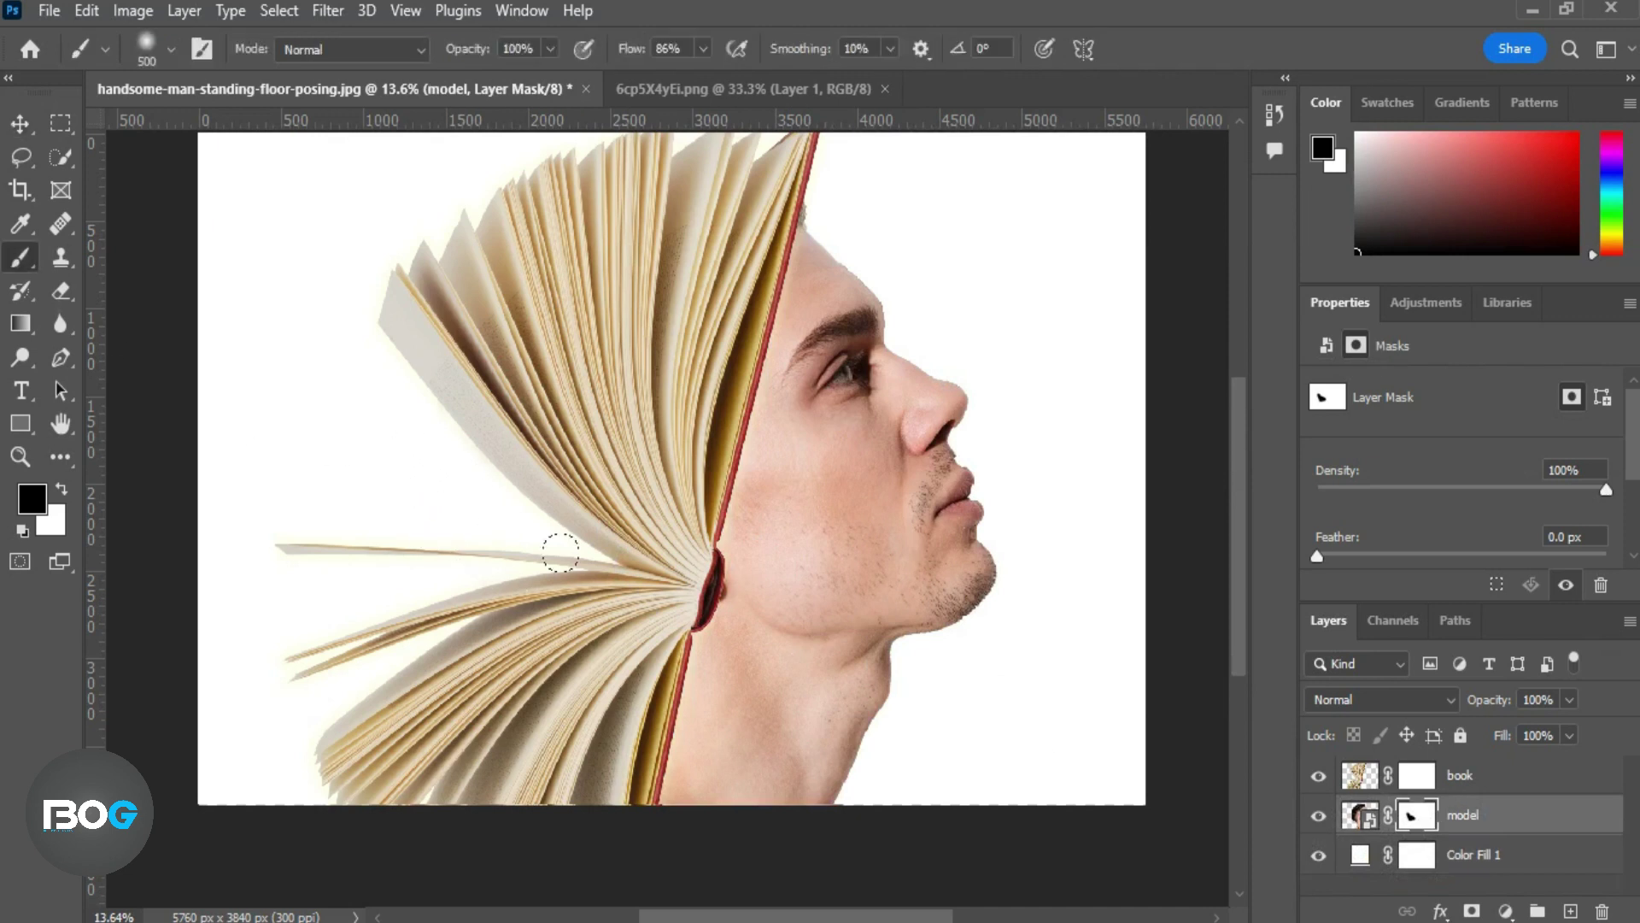
left_click(1417, 775)
left_click_drag(632, 53, 625, 53)
left_click_drag(760, 376, 726, 526)
left_click_drag(632, 53, 612, 53)
left_click_drag(799, 224, 744, 385)
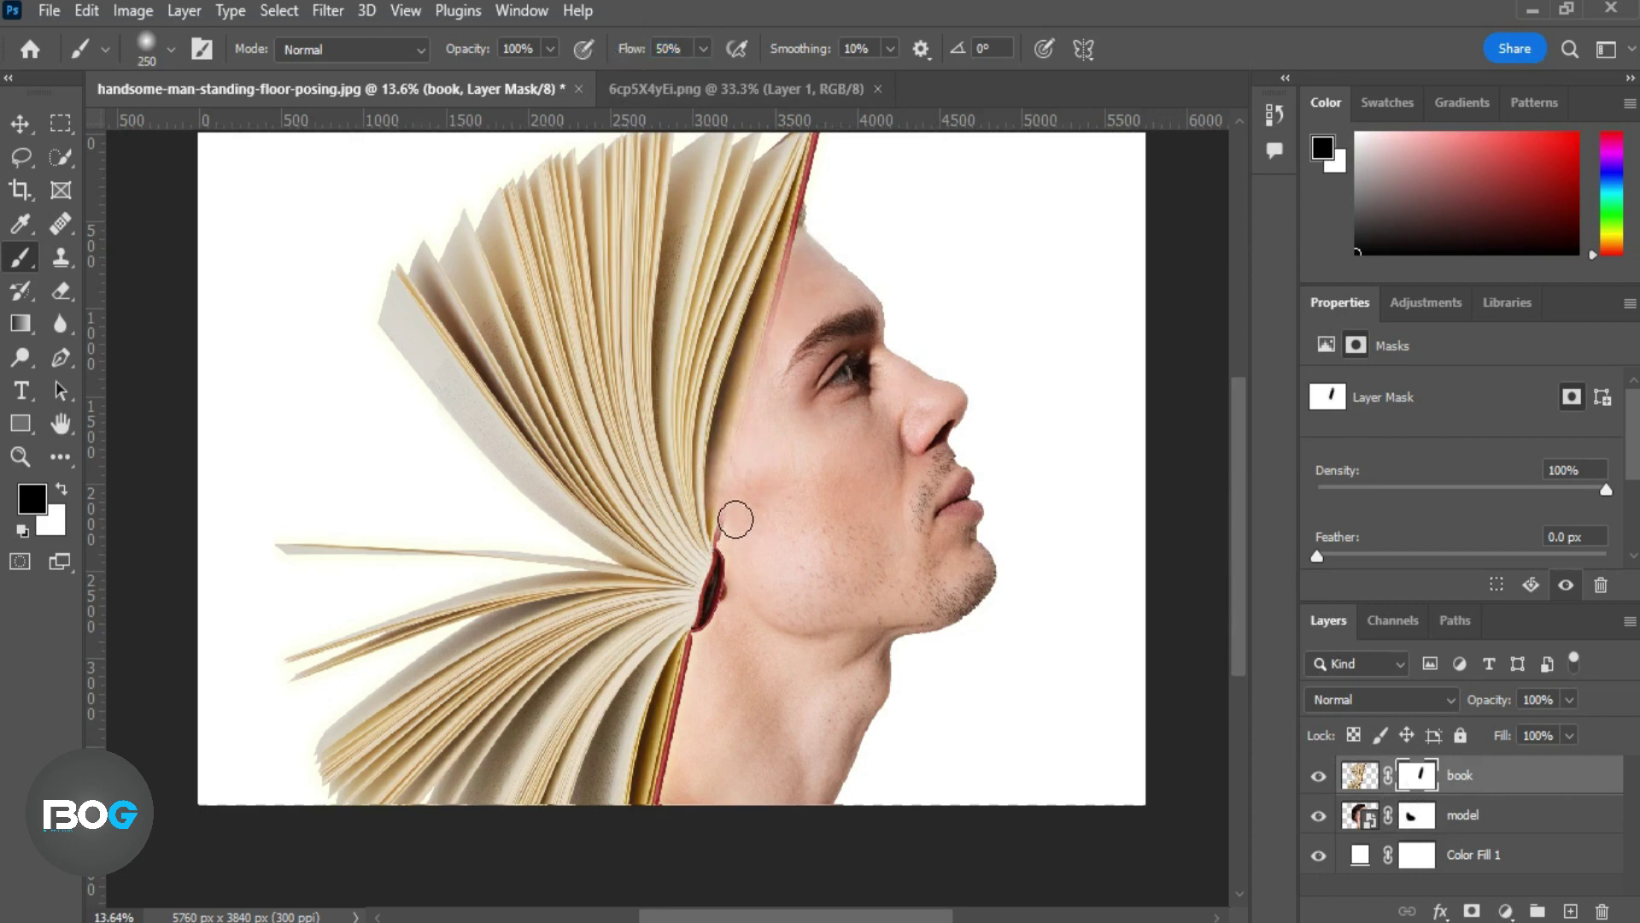
Blend away the red edge beside the ear, jaw and forehead, switching to white for touch-ups
left_click_drag(726, 527, 637, 812)
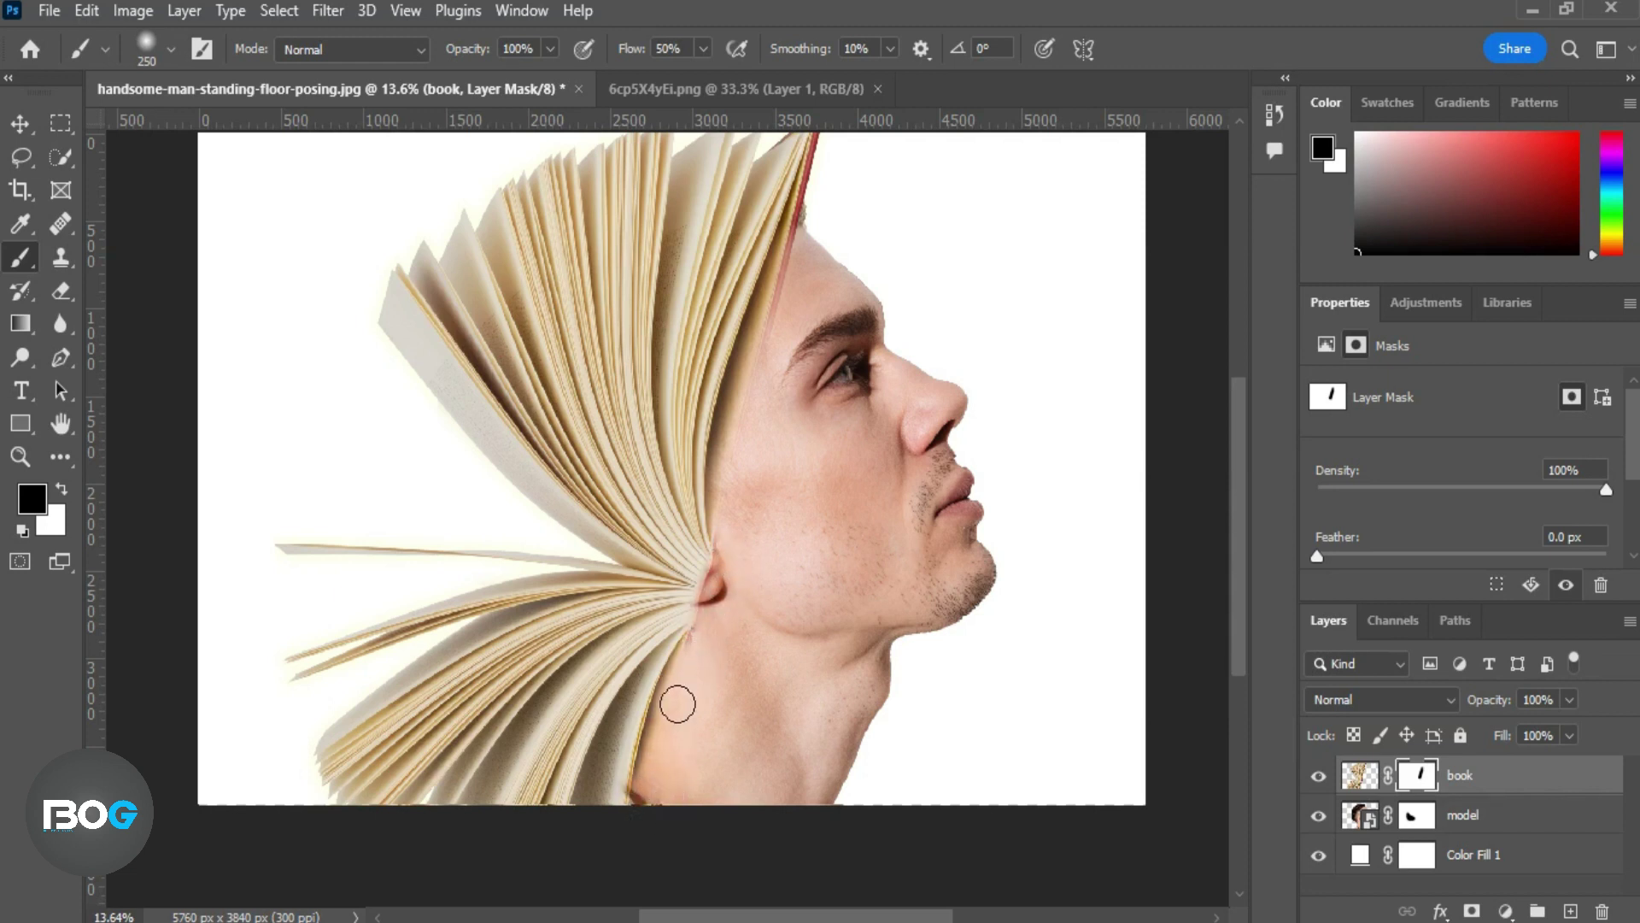
scroll(829, 162, "up", 1)
left_click_drag(826, 175, 773, 342)
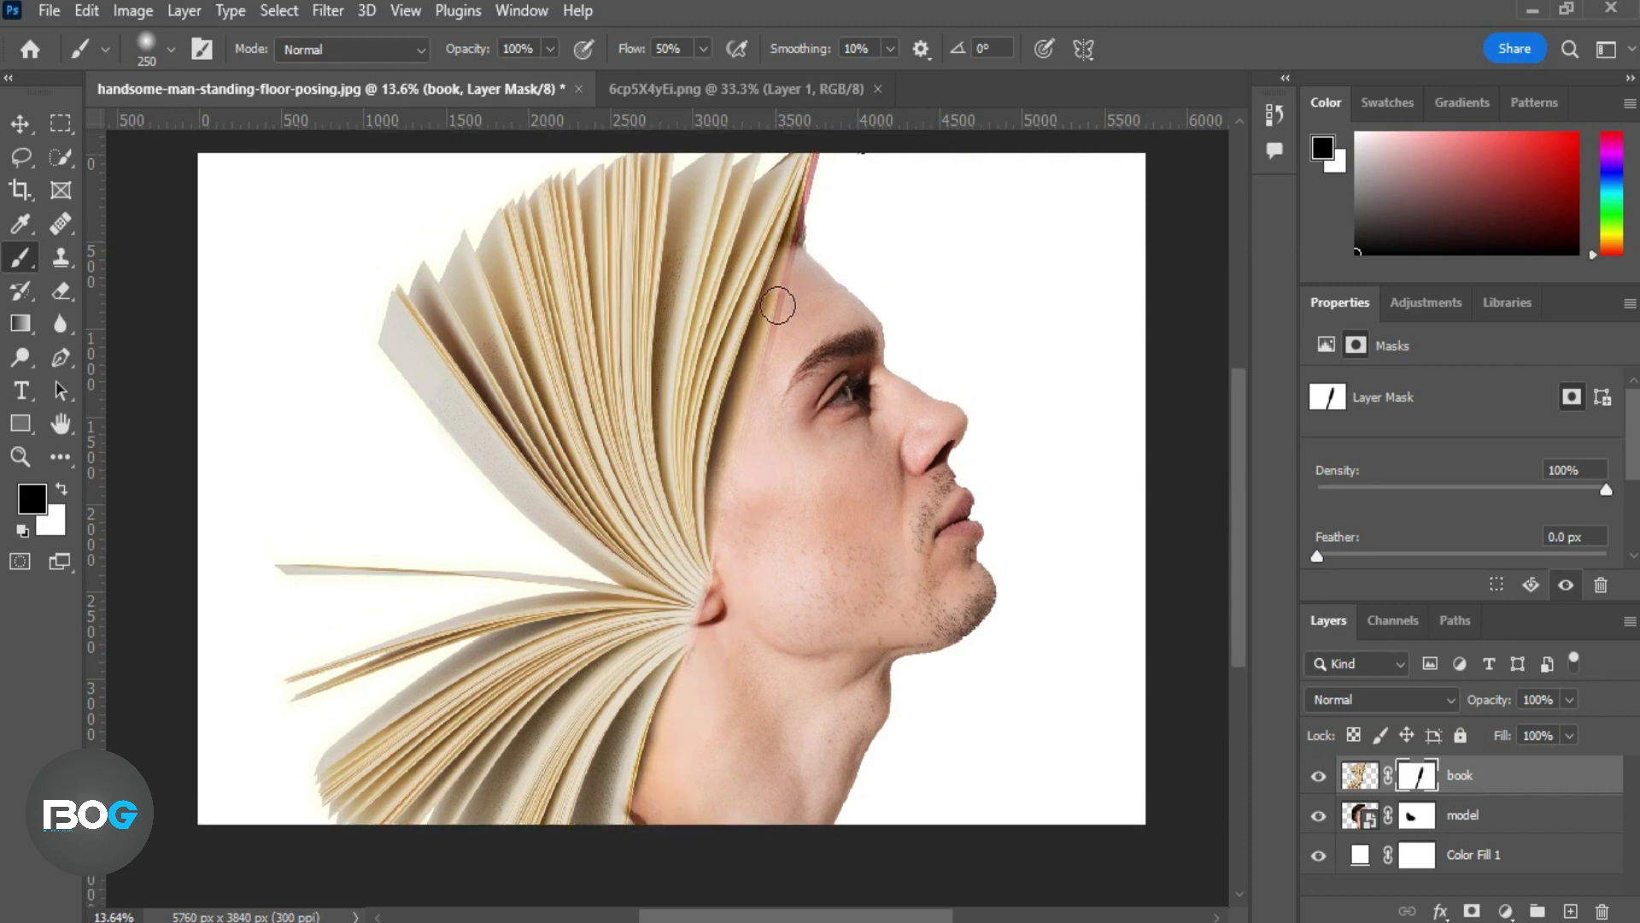
scroll(786, 213, "down", 2)
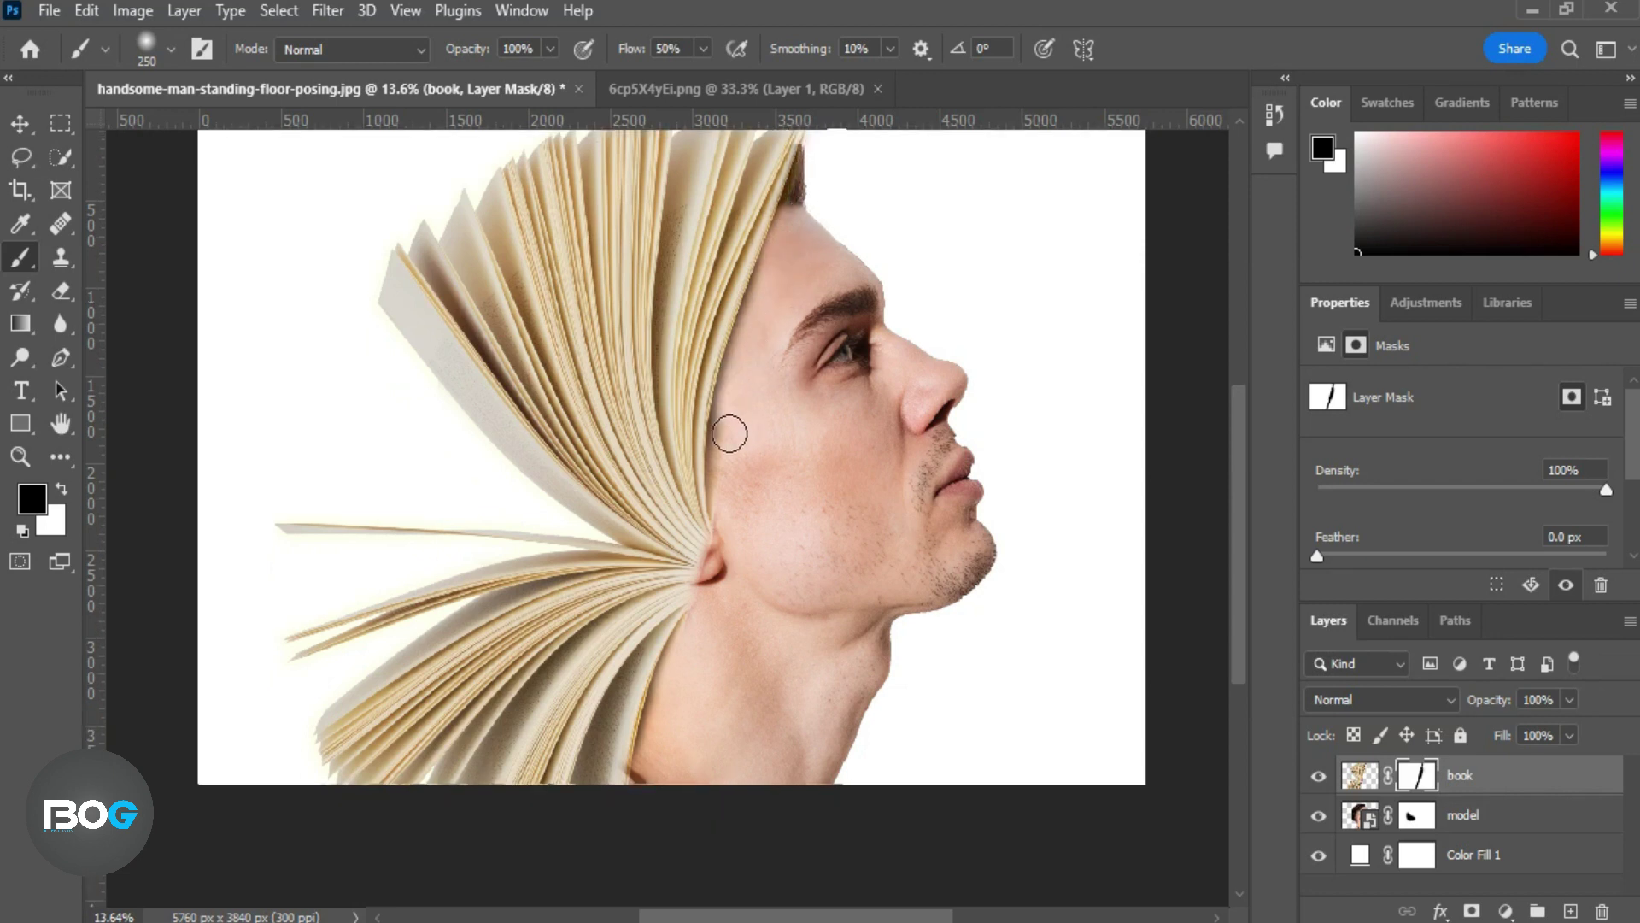
scroll(675, 495, "down", 2)
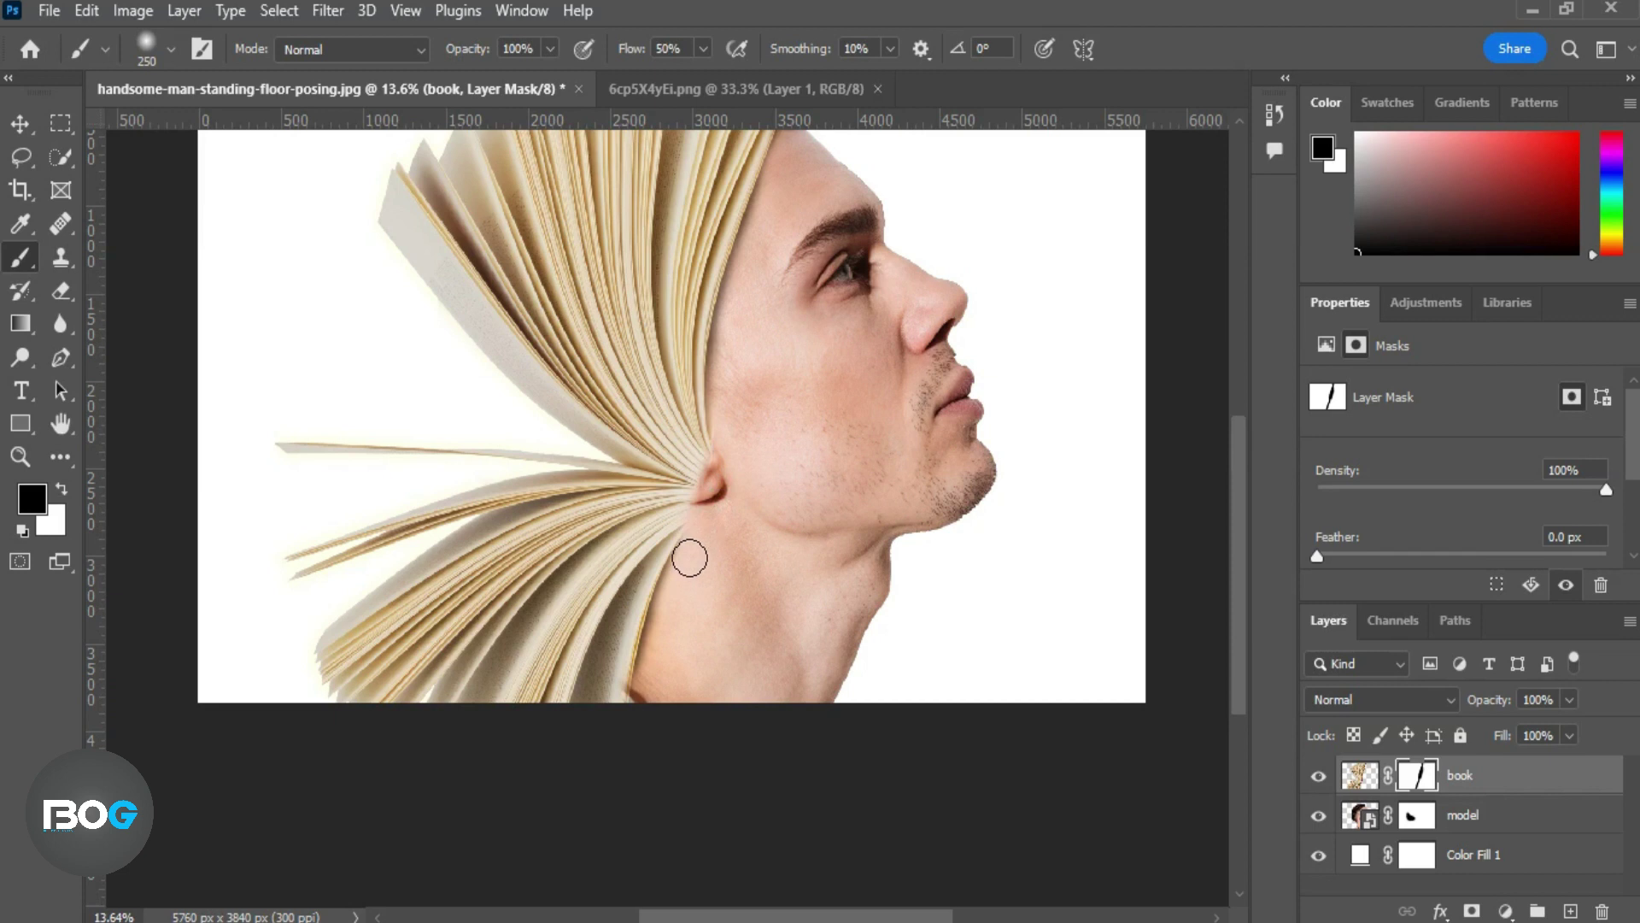
key("x")
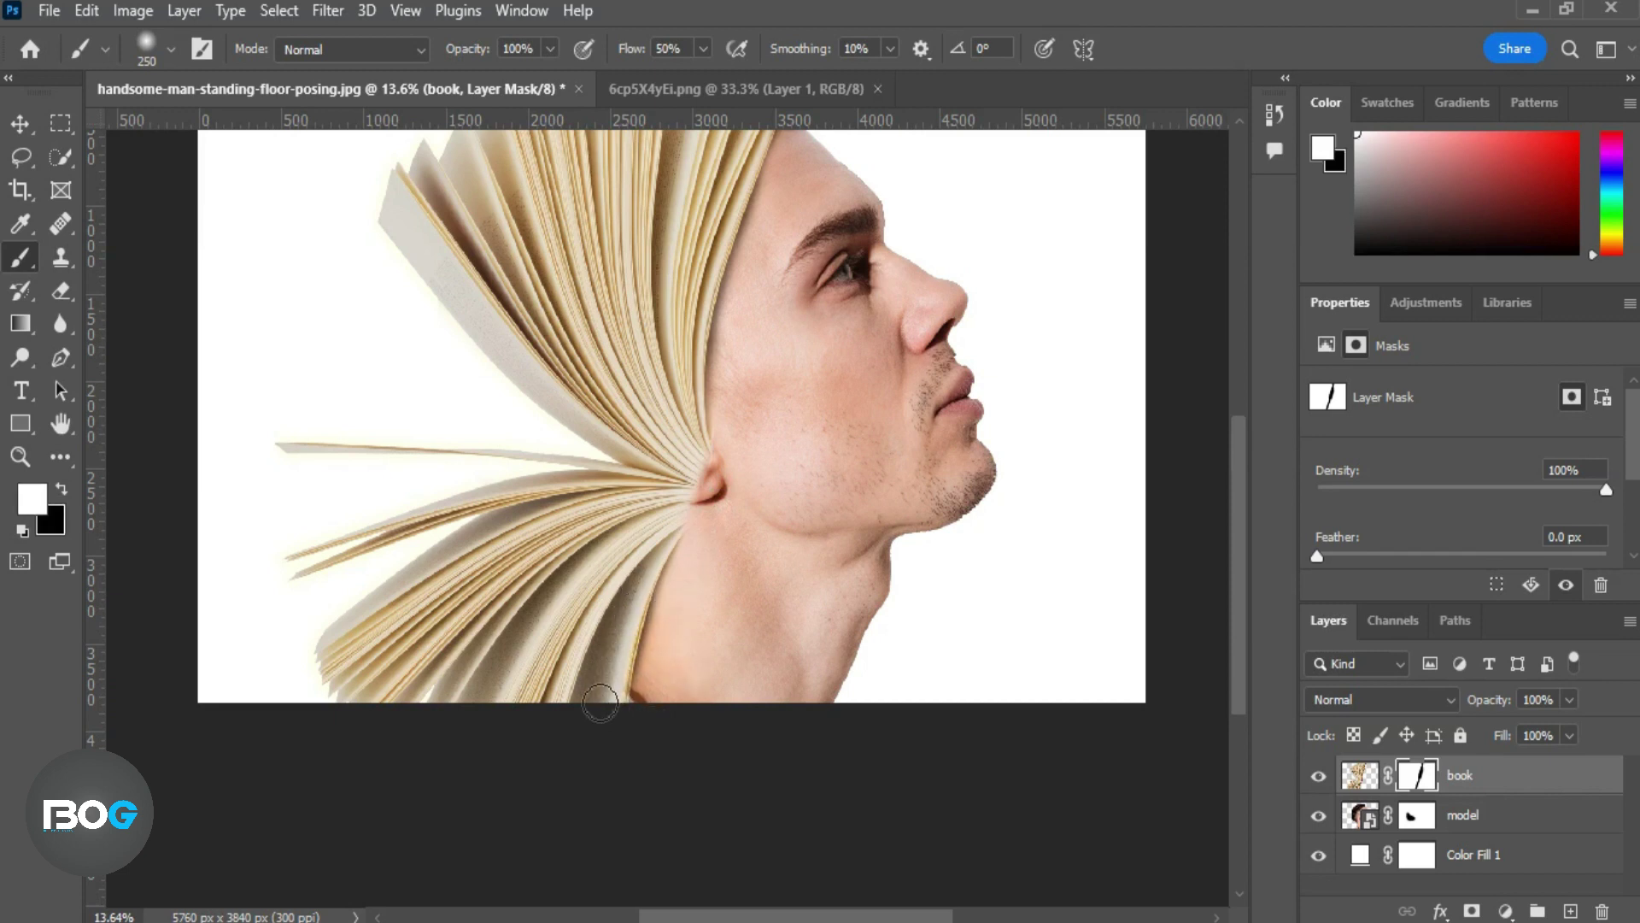
scroll(691, 410, "up", 2)
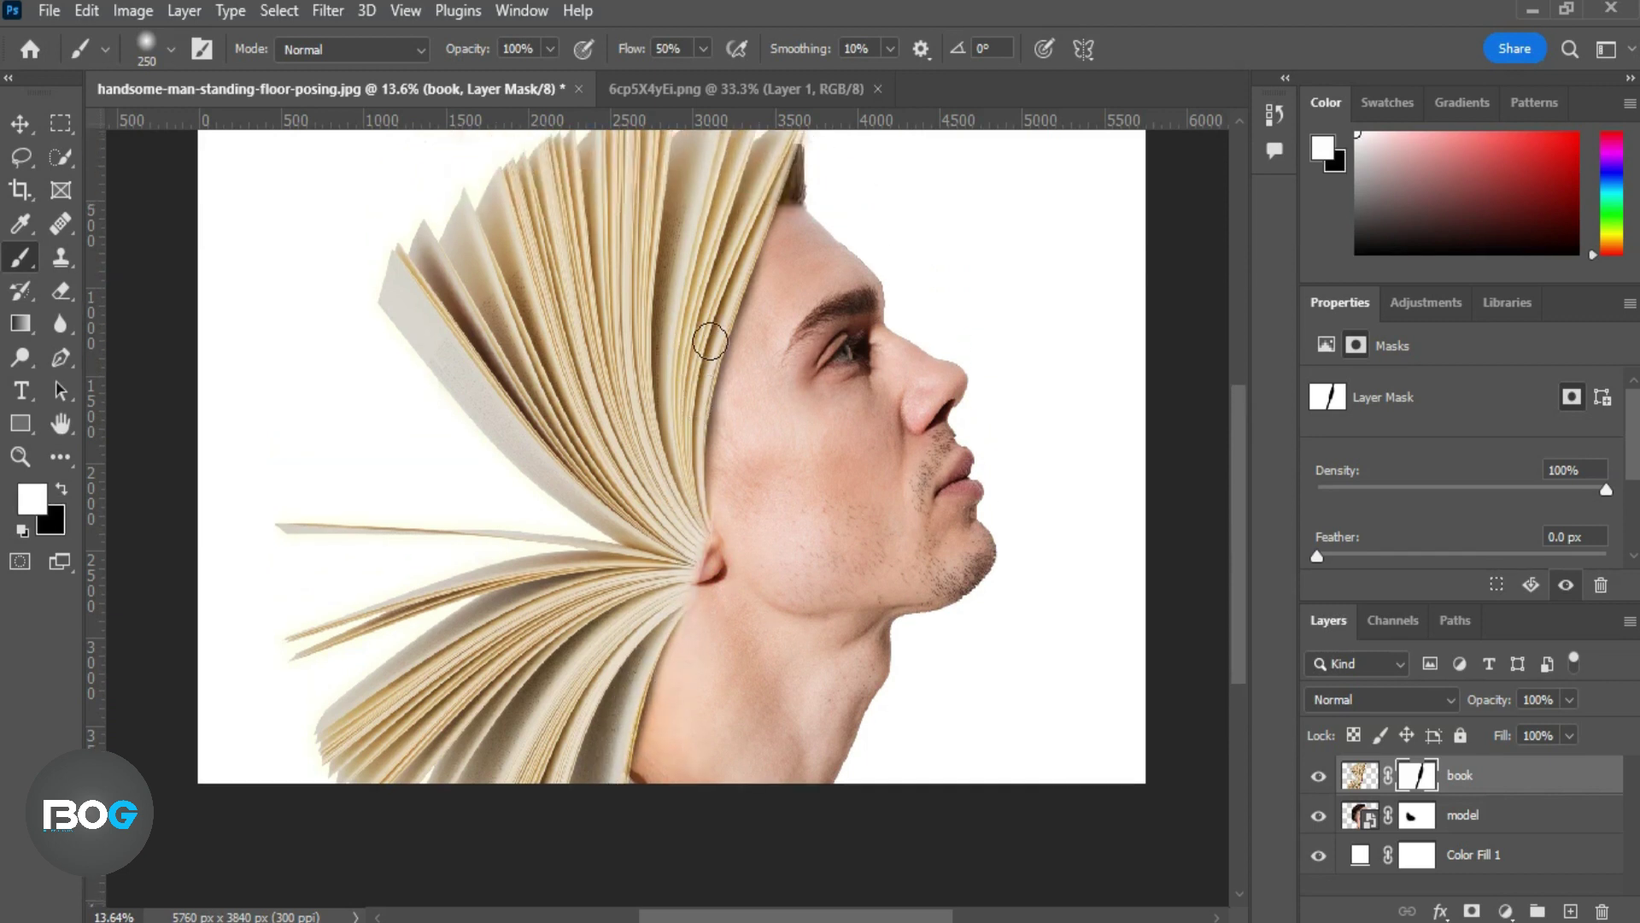
scroll(743, 307, "up", 2)
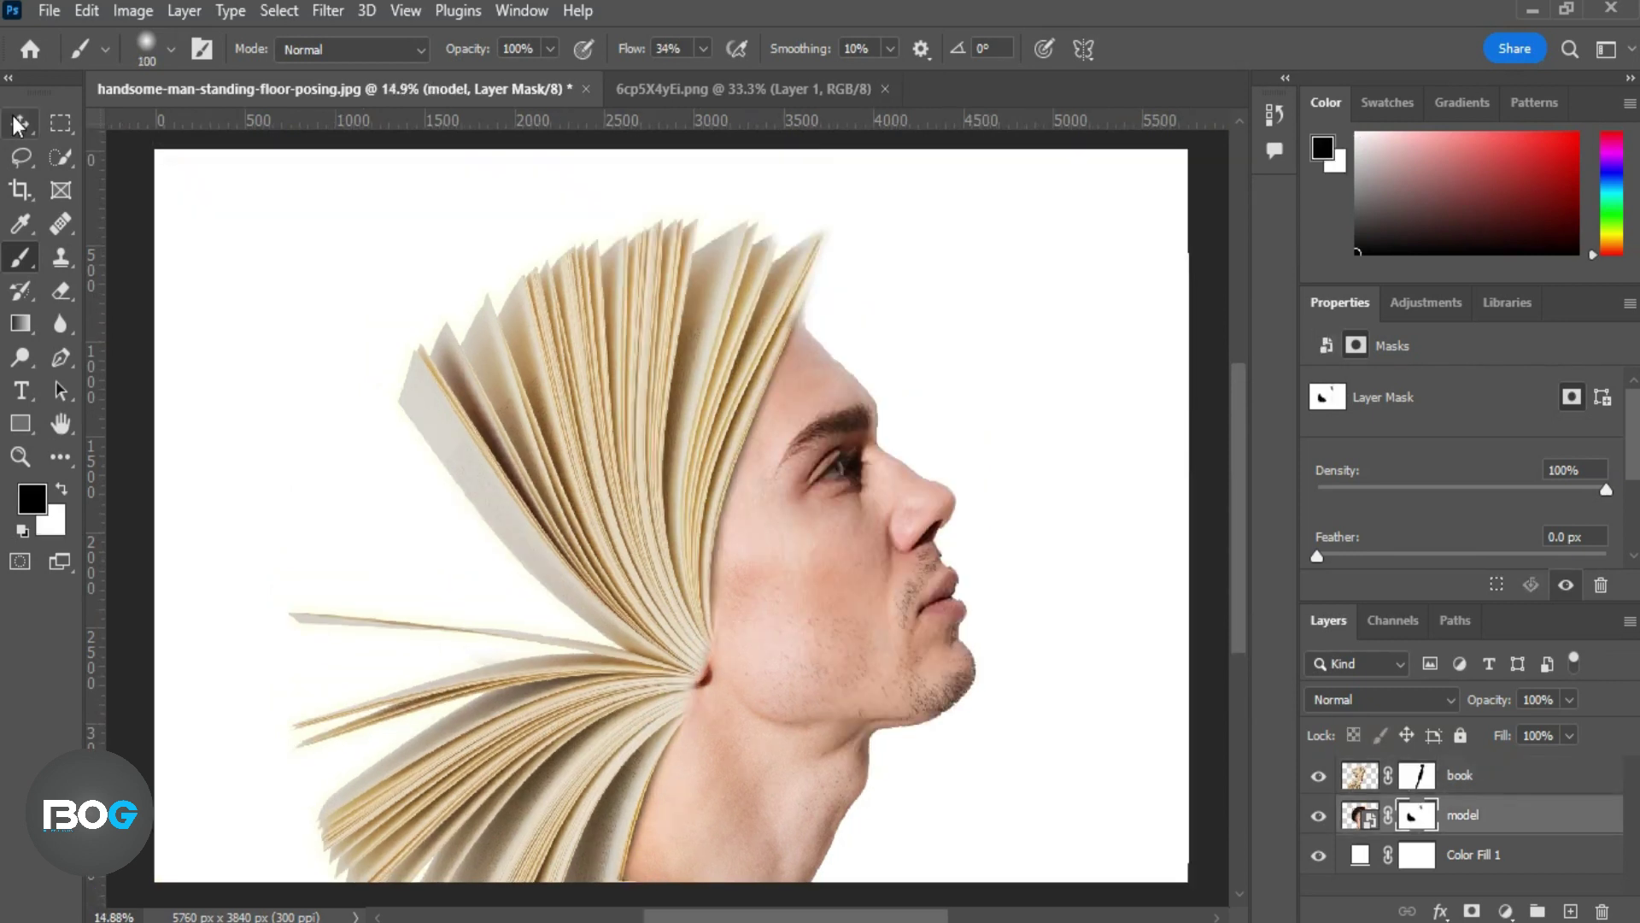
Add a Black & White adjustment layer with the Reds and Yellows sliders darkened
key("v")
left_click(1359, 775)
left_click(1505, 911)
left_click(1514, 712)
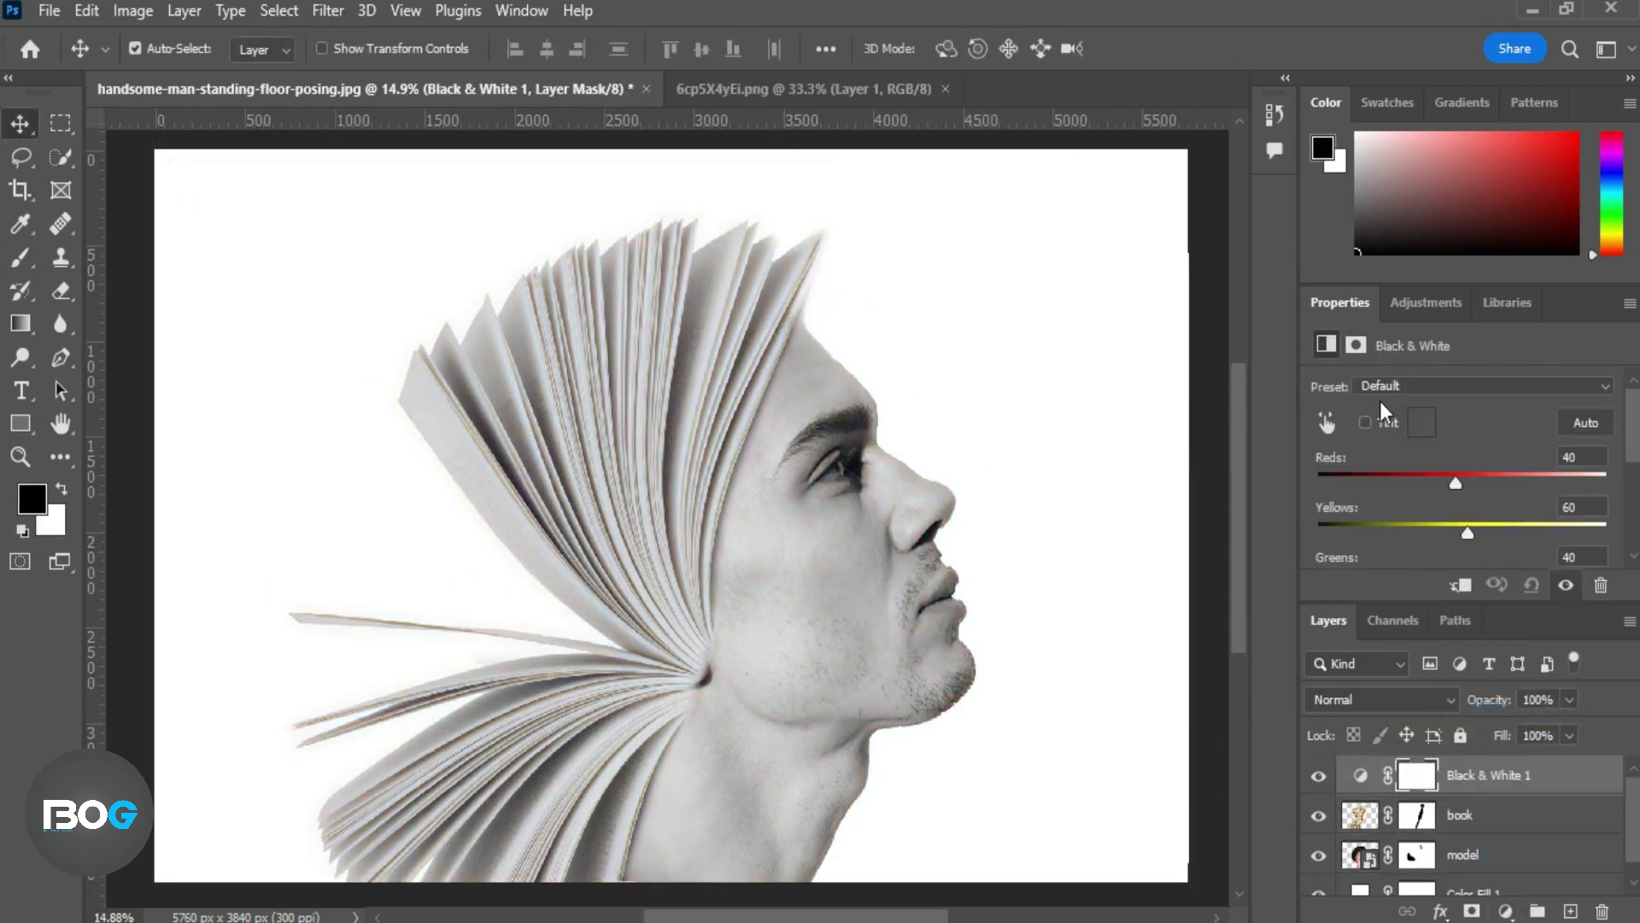
left_click_drag(1456, 486, 1382, 489)
left_click_drag(1468, 534, 1436, 533)
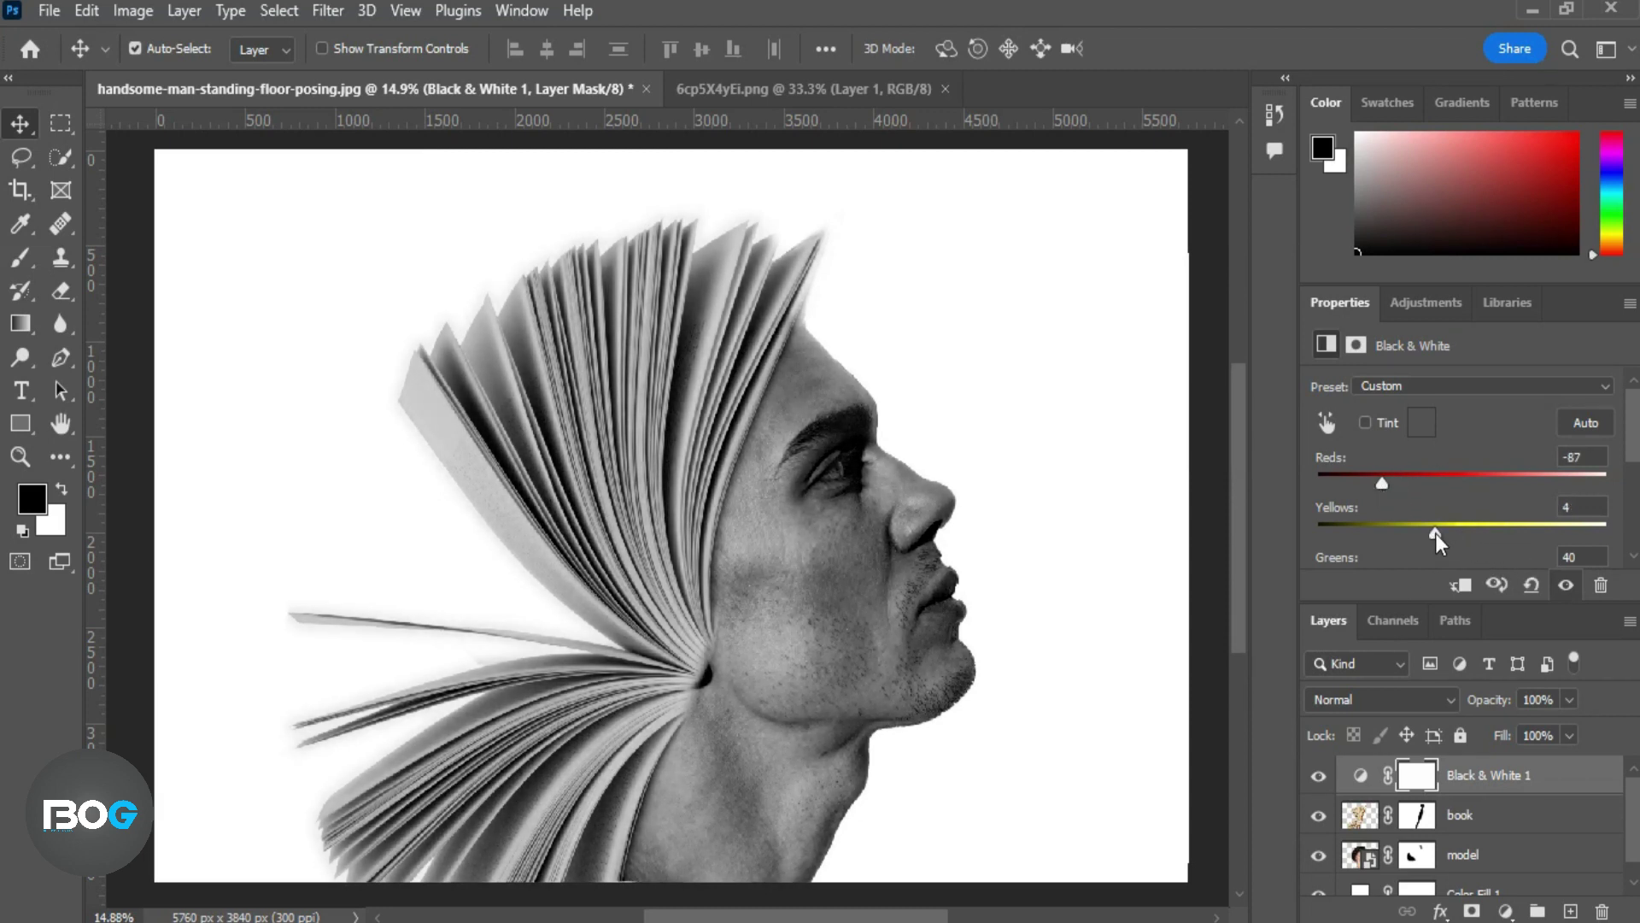
mouse_move(1387, 485)
left_mouse_down()
mouse_move(1424, 533)
mouse_move(1422, 481)
mouse_move(1448, 481)
mouse_move(1438, 516)
left_mouse_up()
Compare the black-and-white result with the colour version and set its opacity to 97%
scroll(1525, 497, "down", 4)
scroll(1503, 491, "down", 1)
scroll(1447, 531, "down", 2)
scroll(1445, 525, "down", 1)
scroll(1453, 519, "down", 2)
left_click(1630, 304)
left_click(1401, 501)
left_click(1318, 774)
left_click(1570, 700)
left_click_drag(1560, 729, 1568, 728)
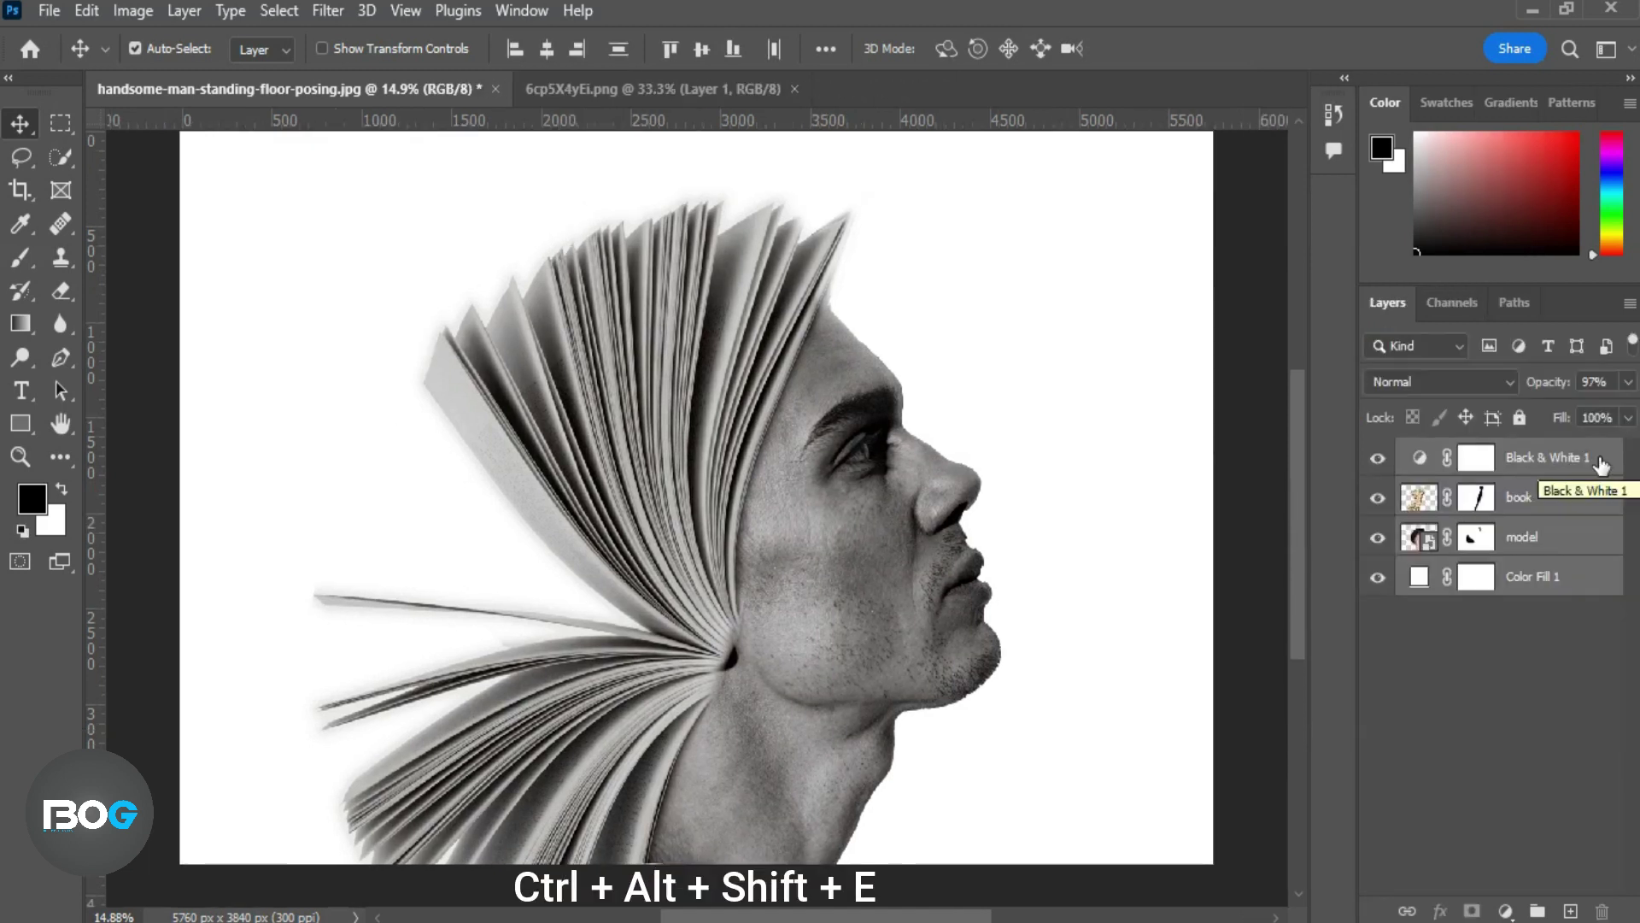
Stamp all visible layers into a merged layer named 'filter'
key("ctrl+alt+shift+e")
double_click(1478, 457)
type("Filter")
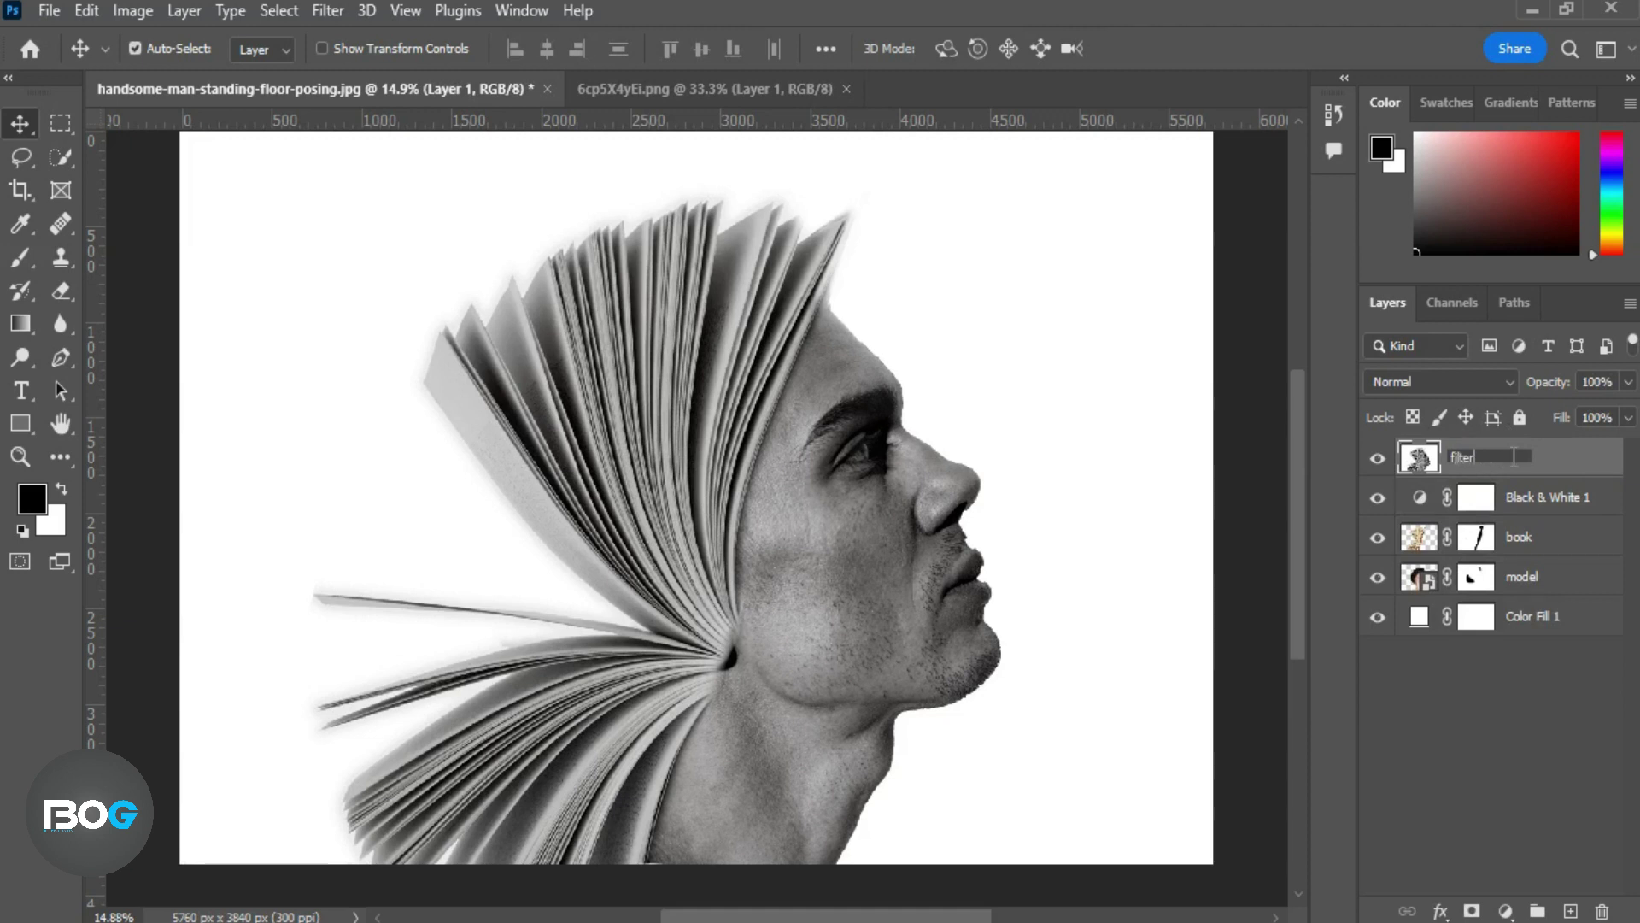
key("Return")
Apply a Camera Raw Filter boosting Contrast, Texture and Clarity to the filter layer
left_click(325, 16)
left_click(444, 195)
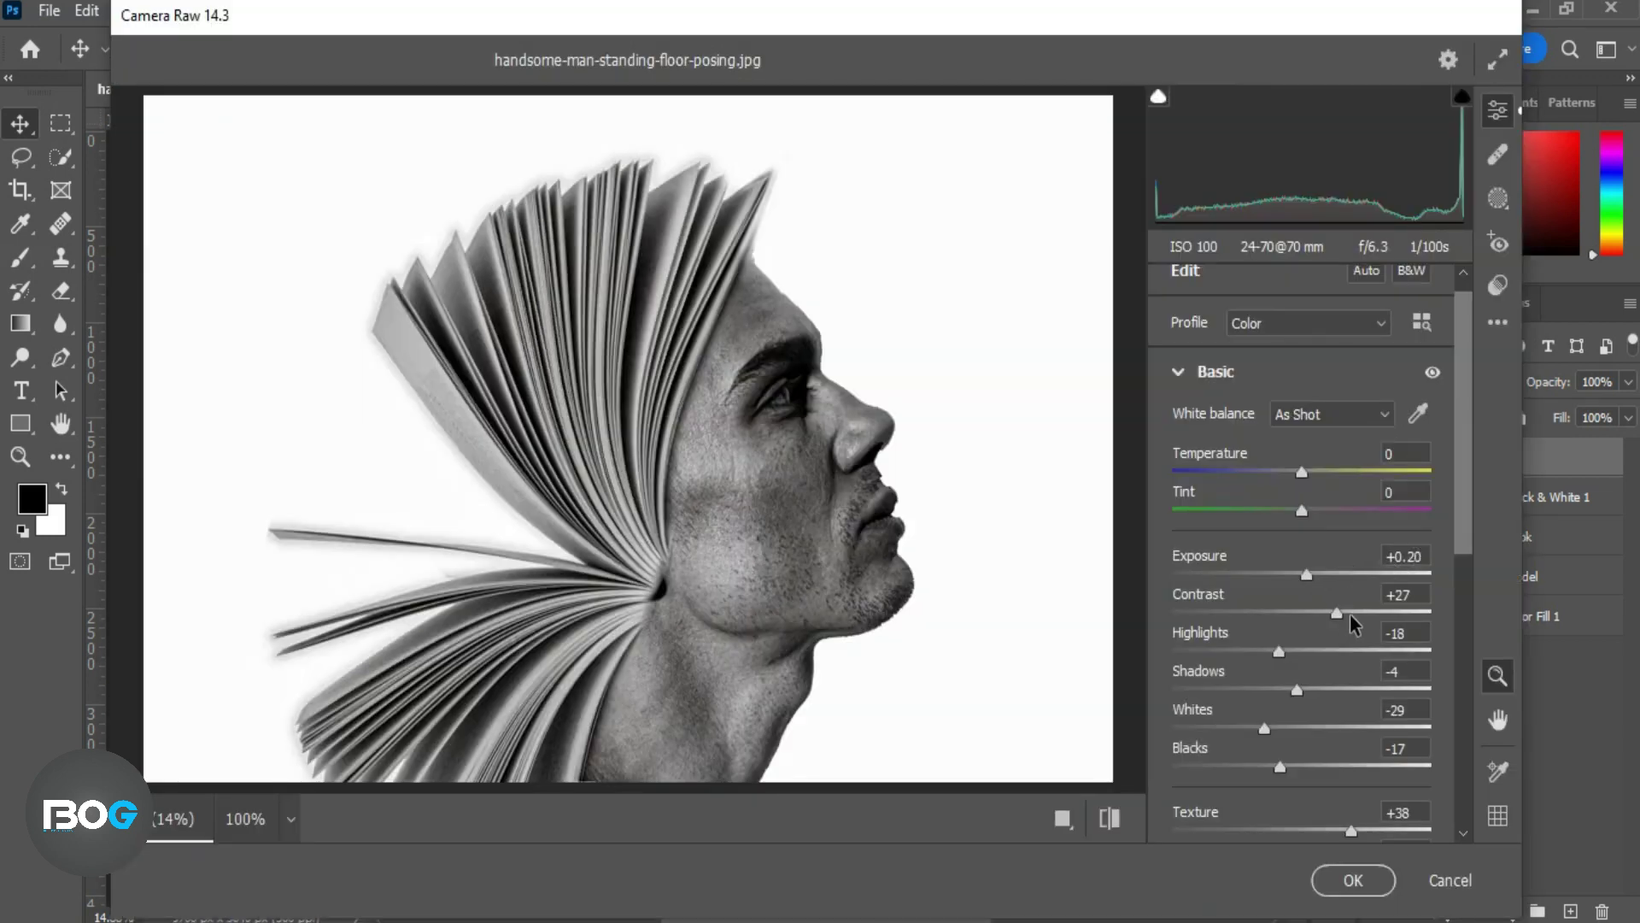
scroll(1412, 707, "down", 2)
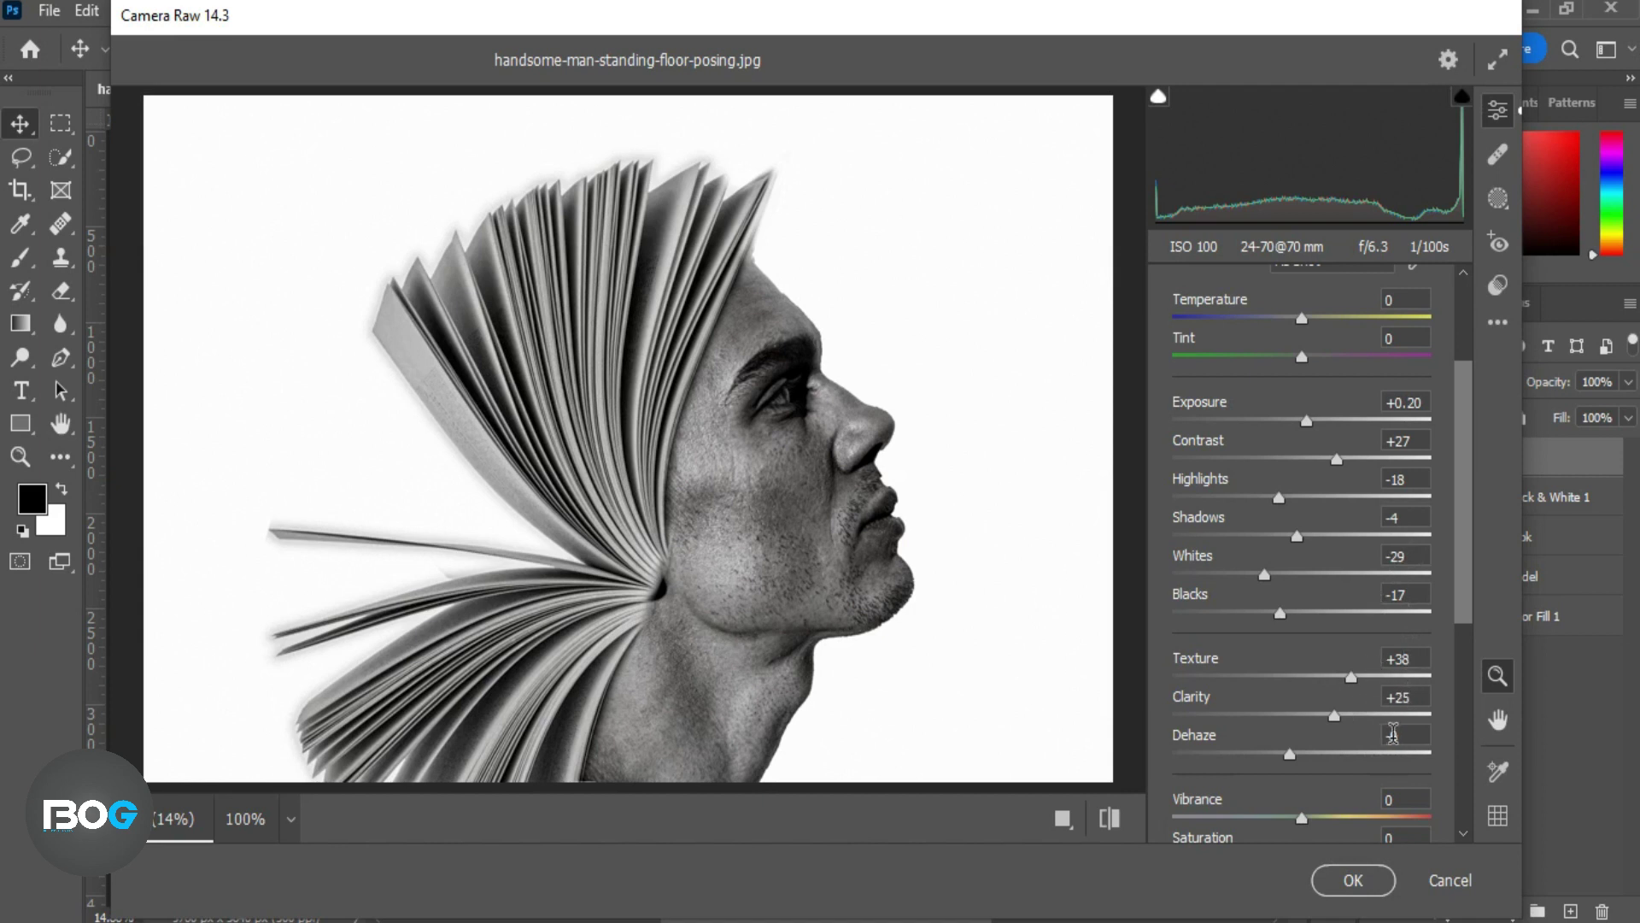
left_click(1353, 880)
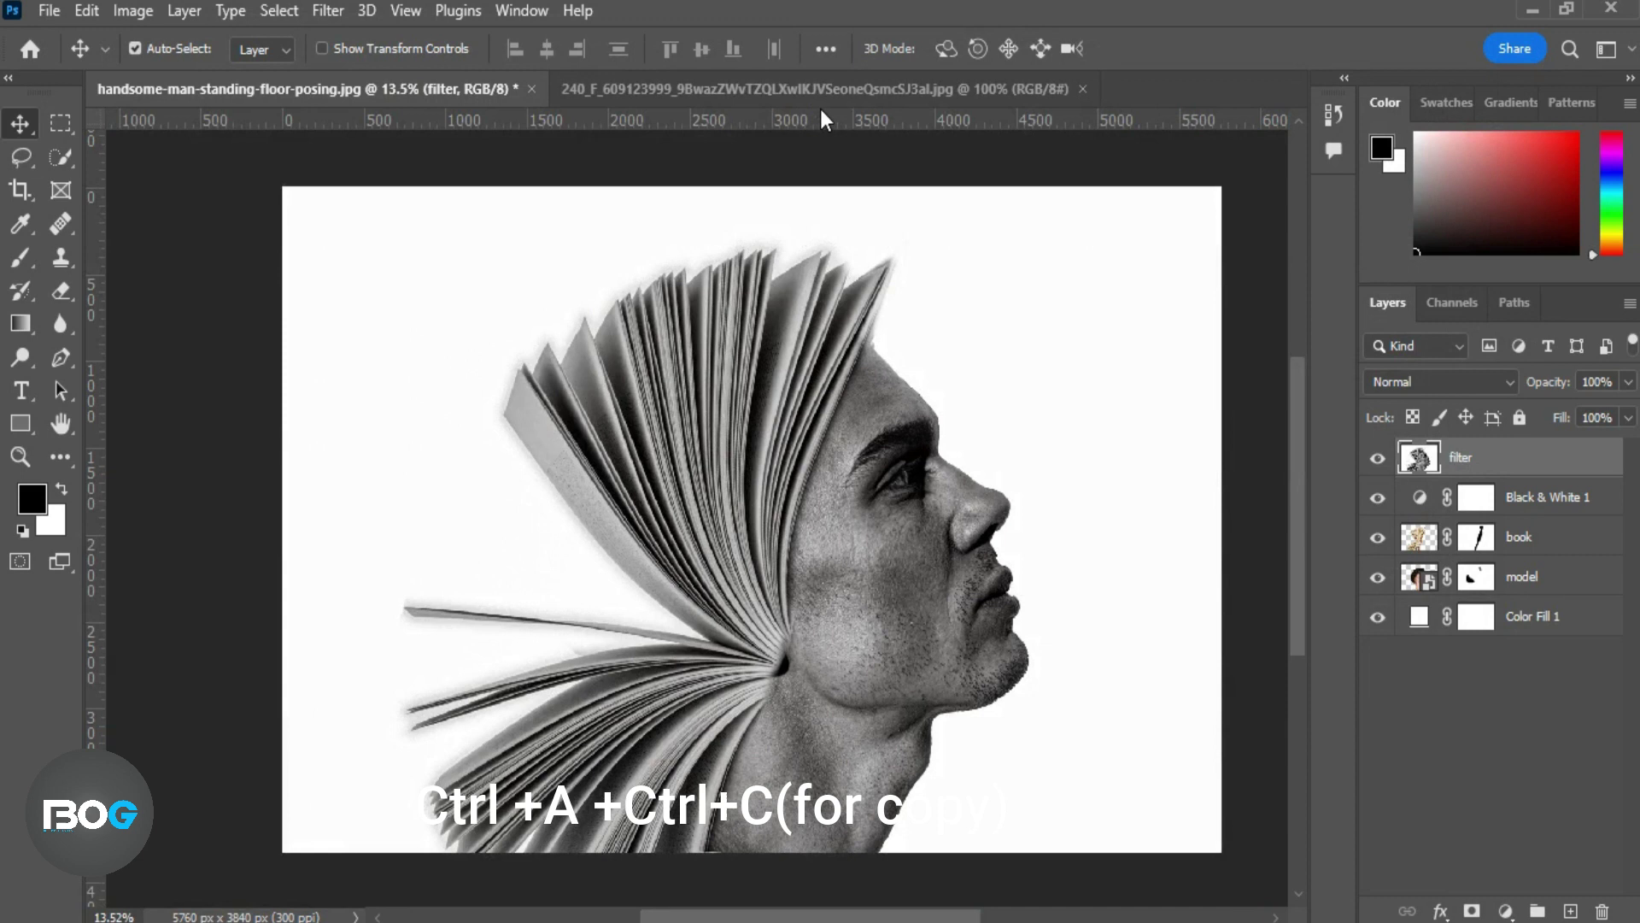
Paste the copied crack texture image into the portrait as a new layer
left_click(820, 89)
left_click(423, 89)
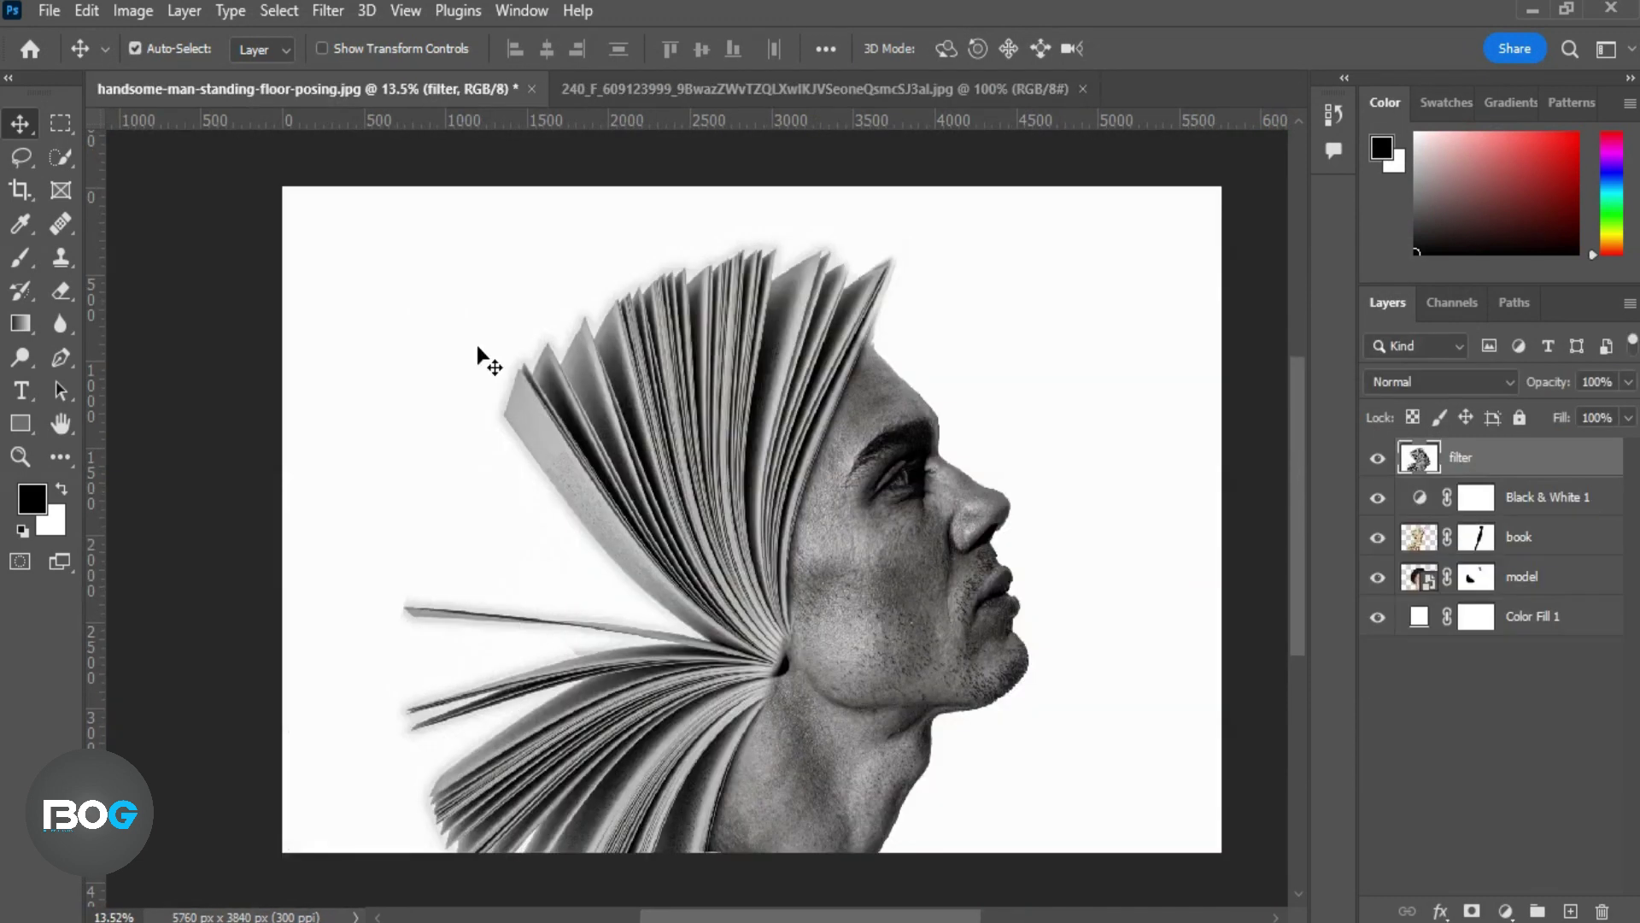
key("ctrl+v")
Scale the crack texture to about 440%, rotate it about -84°, and place it over the cheek
key("ctrl+t")
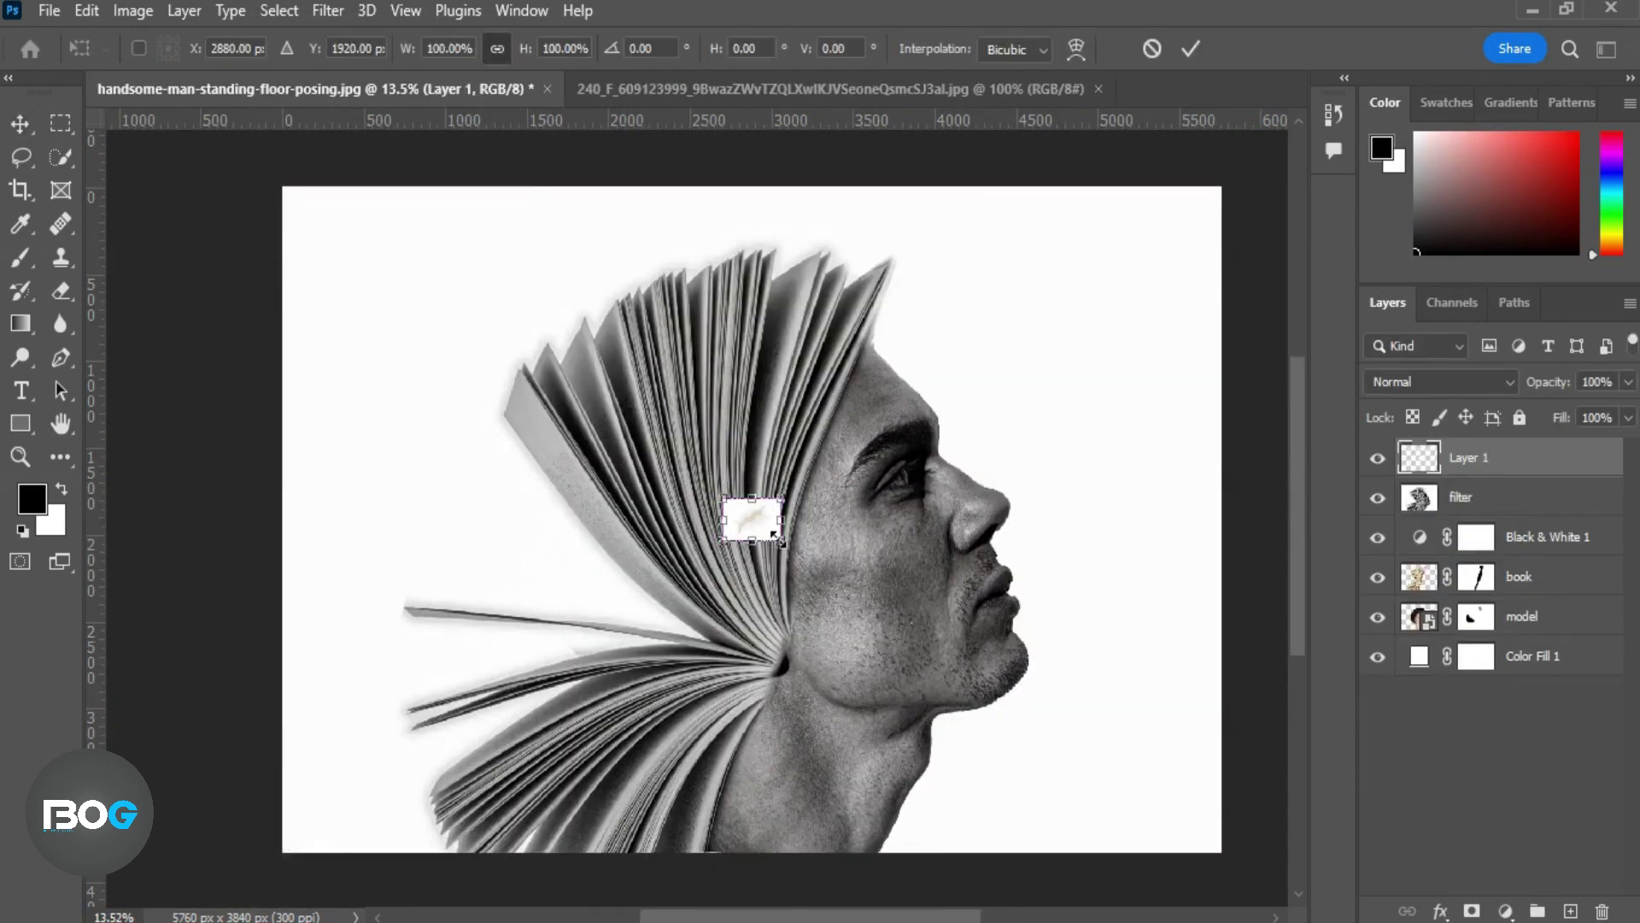
left_click_drag(782, 540, 820, 513)
mouse_move(880, 367)
left_mouse_down()
mouse_move(892, 323)
mouse_move(897, 337)
left_mouse_up()
left_click_drag(811, 513, 857, 597)
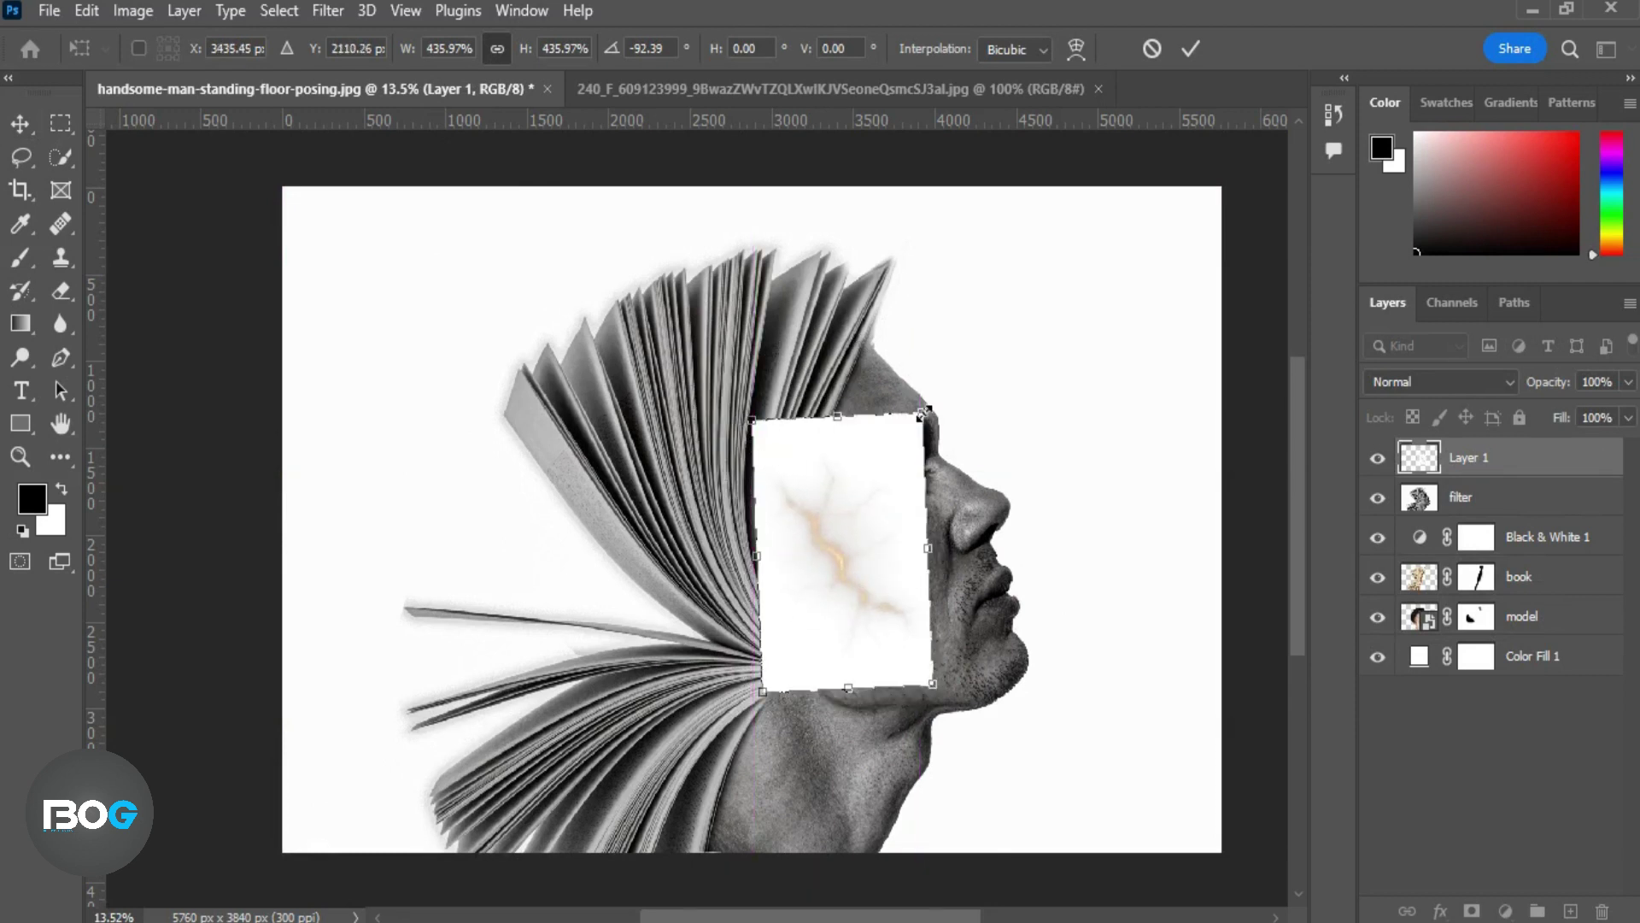
left_click_drag(843, 540, 866, 565)
left_click_drag(982, 418, 991, 449)
left_click_drag(846, 556, 859, 582)
key("Return")
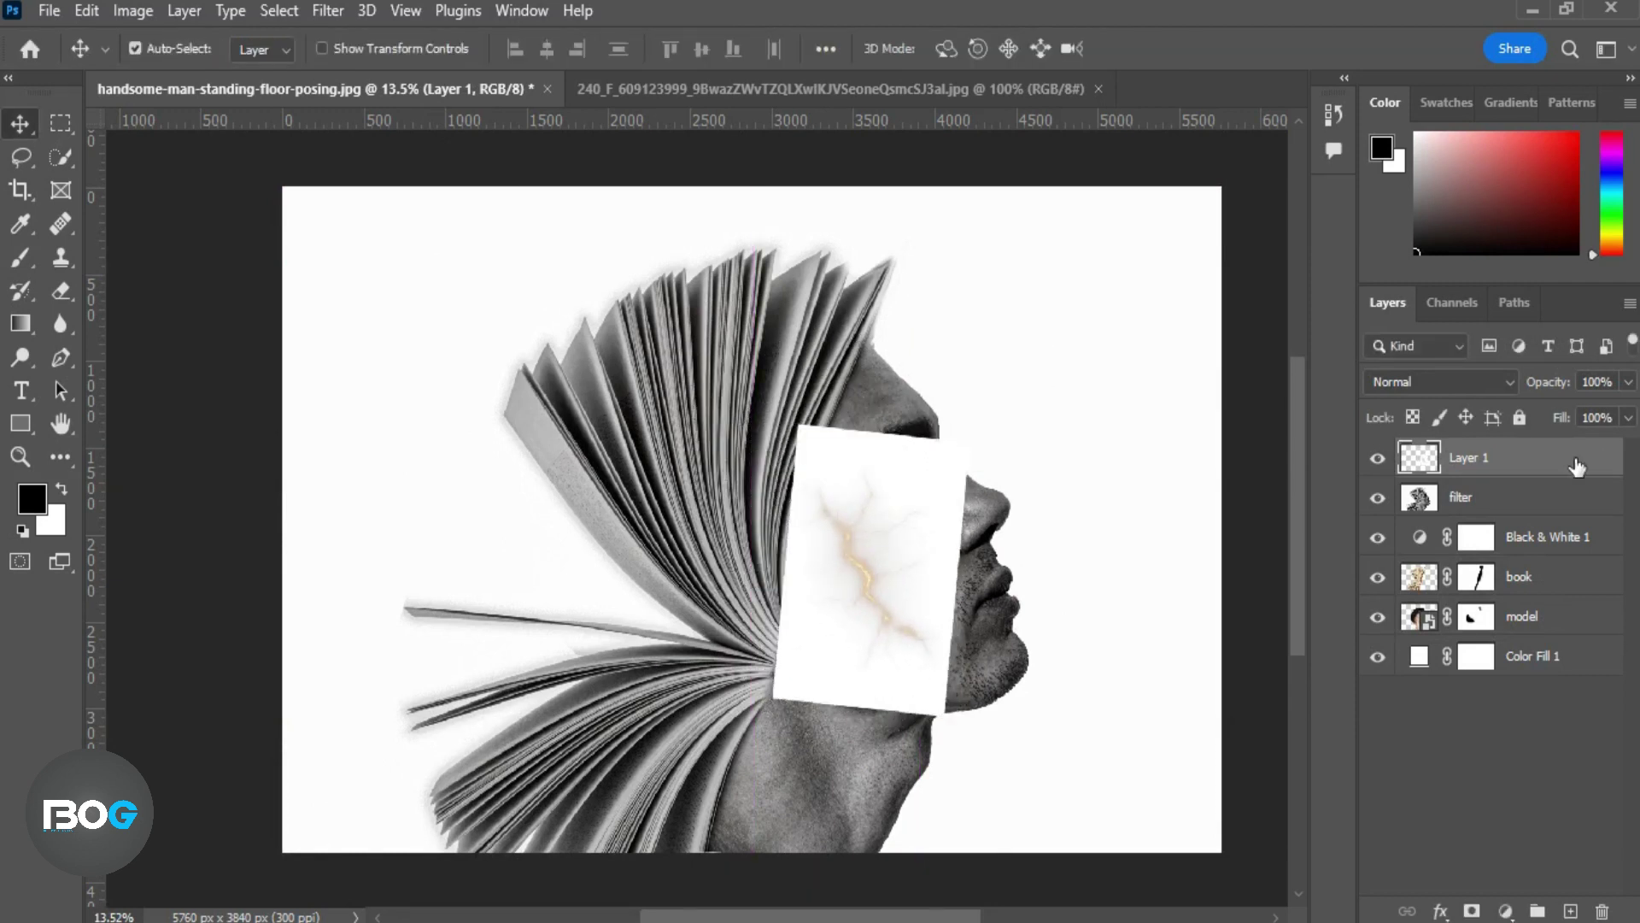
double_click(1576, 465)
Split the This Layer white Blend If slider to about 214, then reposition the crack lines on the cheek
left_click_drag(1129, 49, 1386, 16)
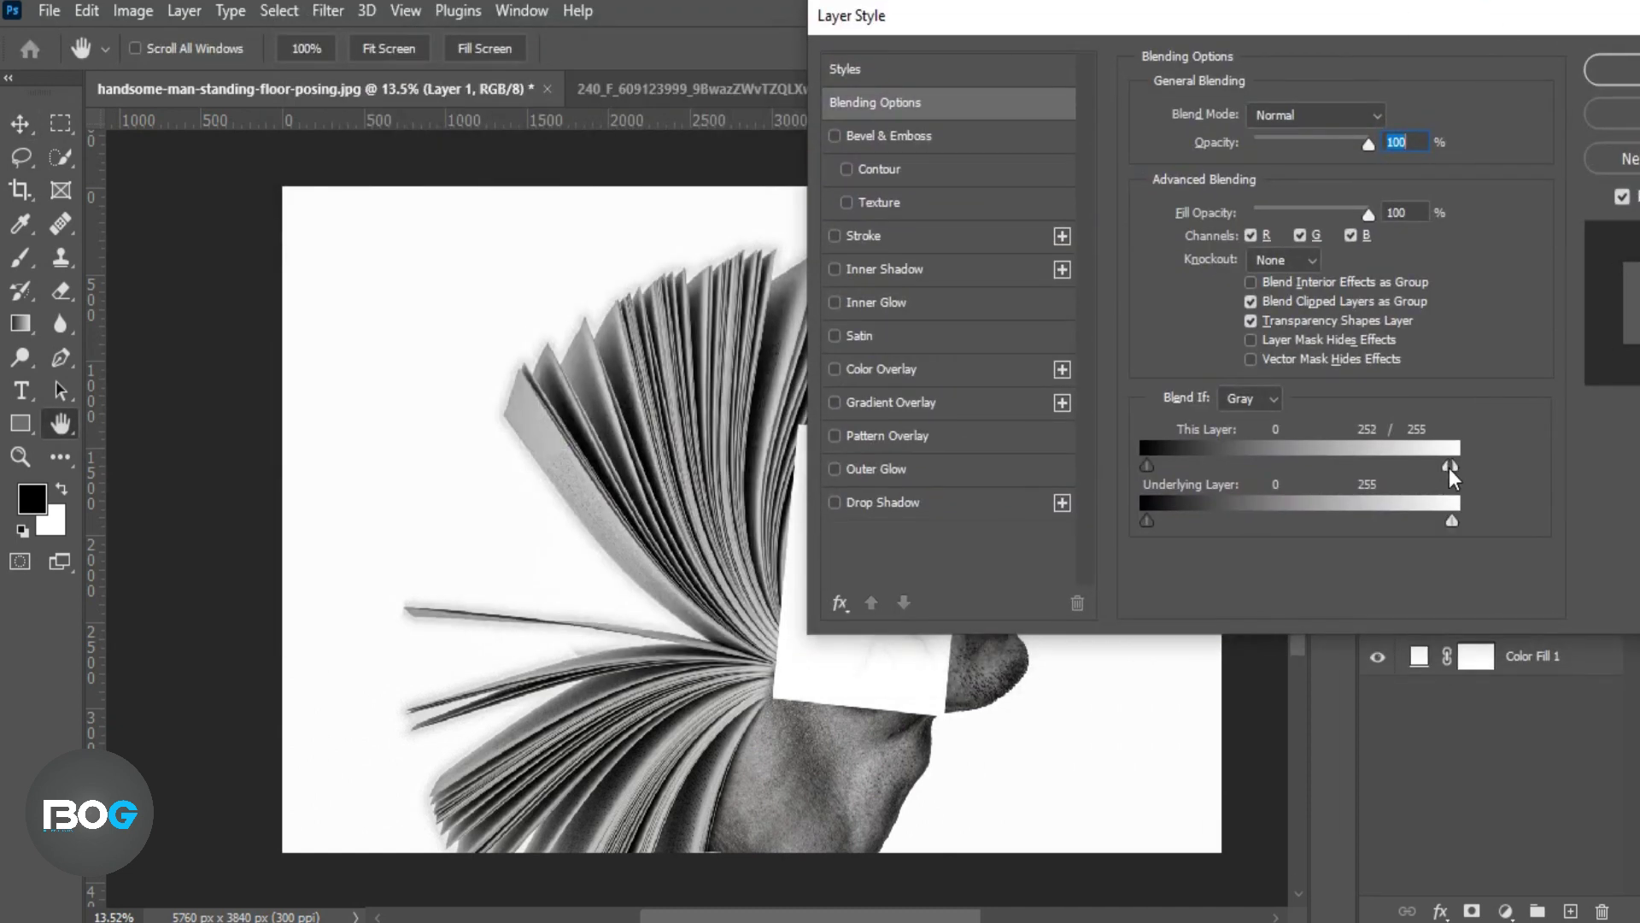
left_click_drag(1450, 467, 1444, 467)
mouse_move(1278, 21)
left_mouse_down()
mouse_move(1499, 1)
mouse_move(1266, 17)
left_mouse_up()
left_click_drag(1525, 466, 1509, 470)
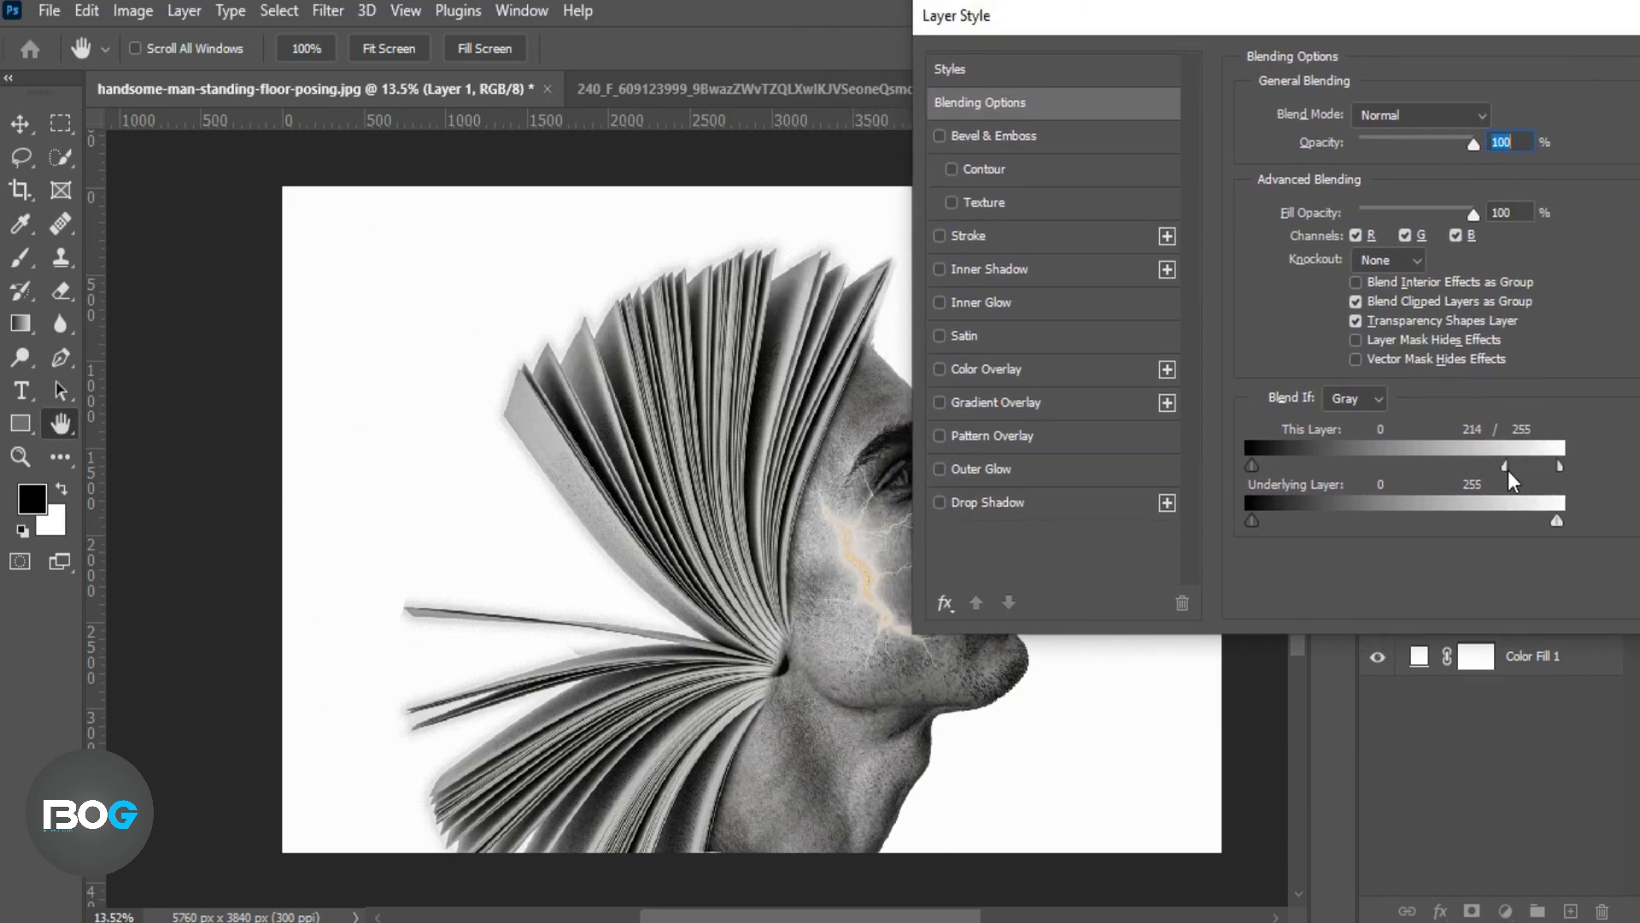
left_click_drag(1428, 17, 1066, 17)
left_click(1367, 113)
mouse_move(865, 581)
left_mouse_down()
mouse_move(859, 593)
mouse_move(878, 569)
mouse_move(885, 587)
left_mouse_up()
Duplicate Black & White 1 and move the copy above the crack layer
left_click(1587, 547)
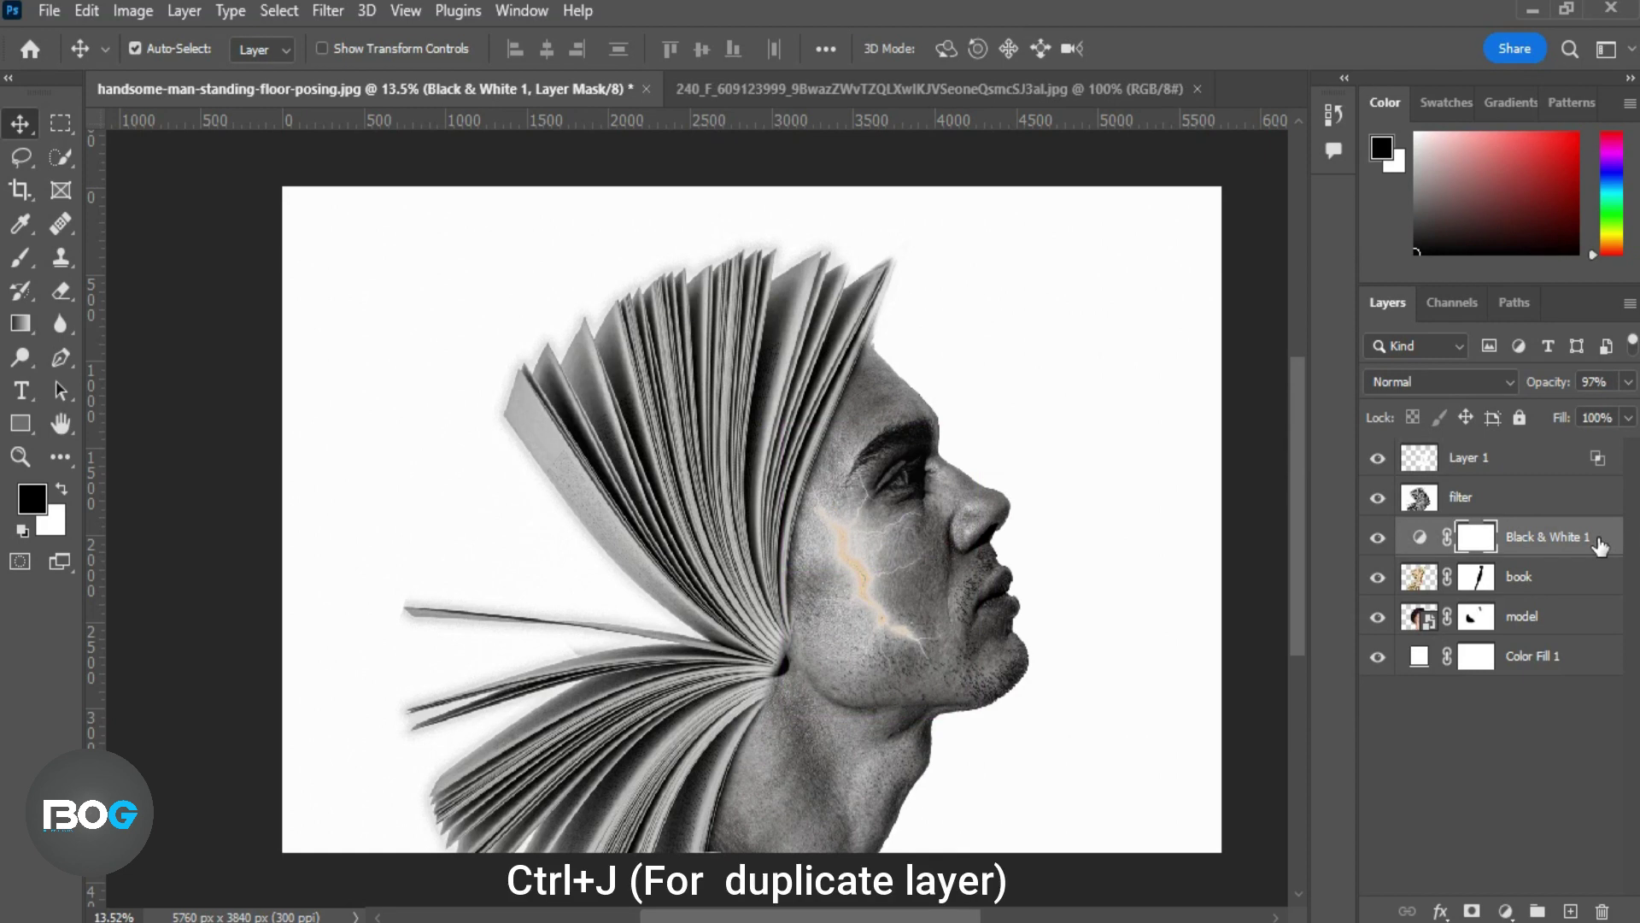
key("ctrl+j")
left_click_drag(1589, 540, 1589, 448)
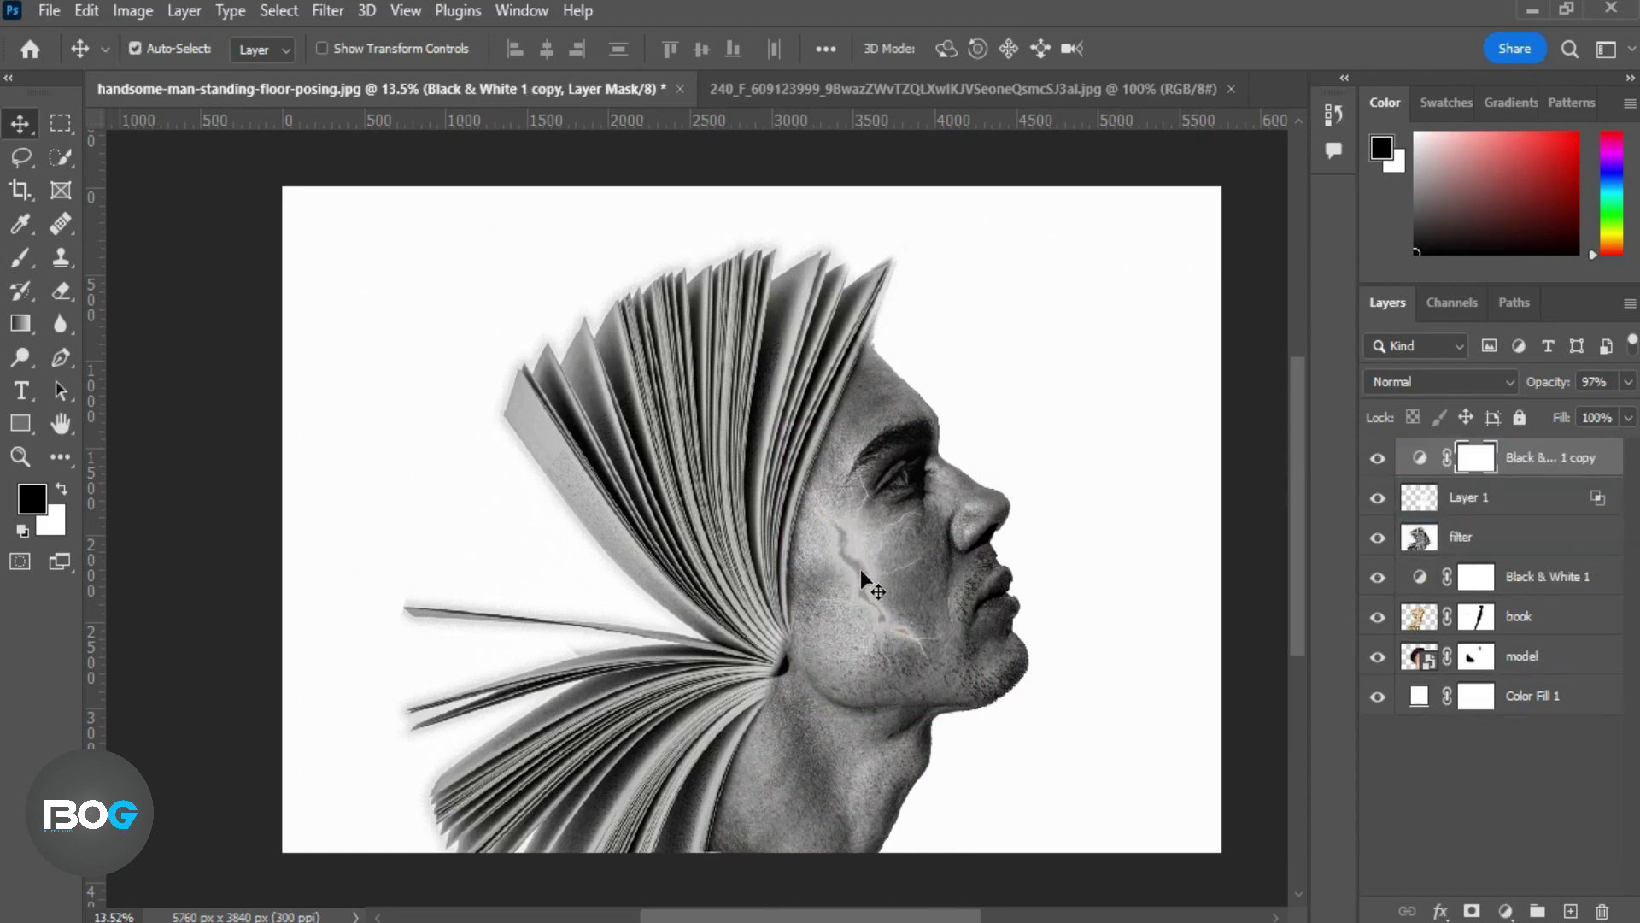
left_click_drag(860, 569, 887, 640)
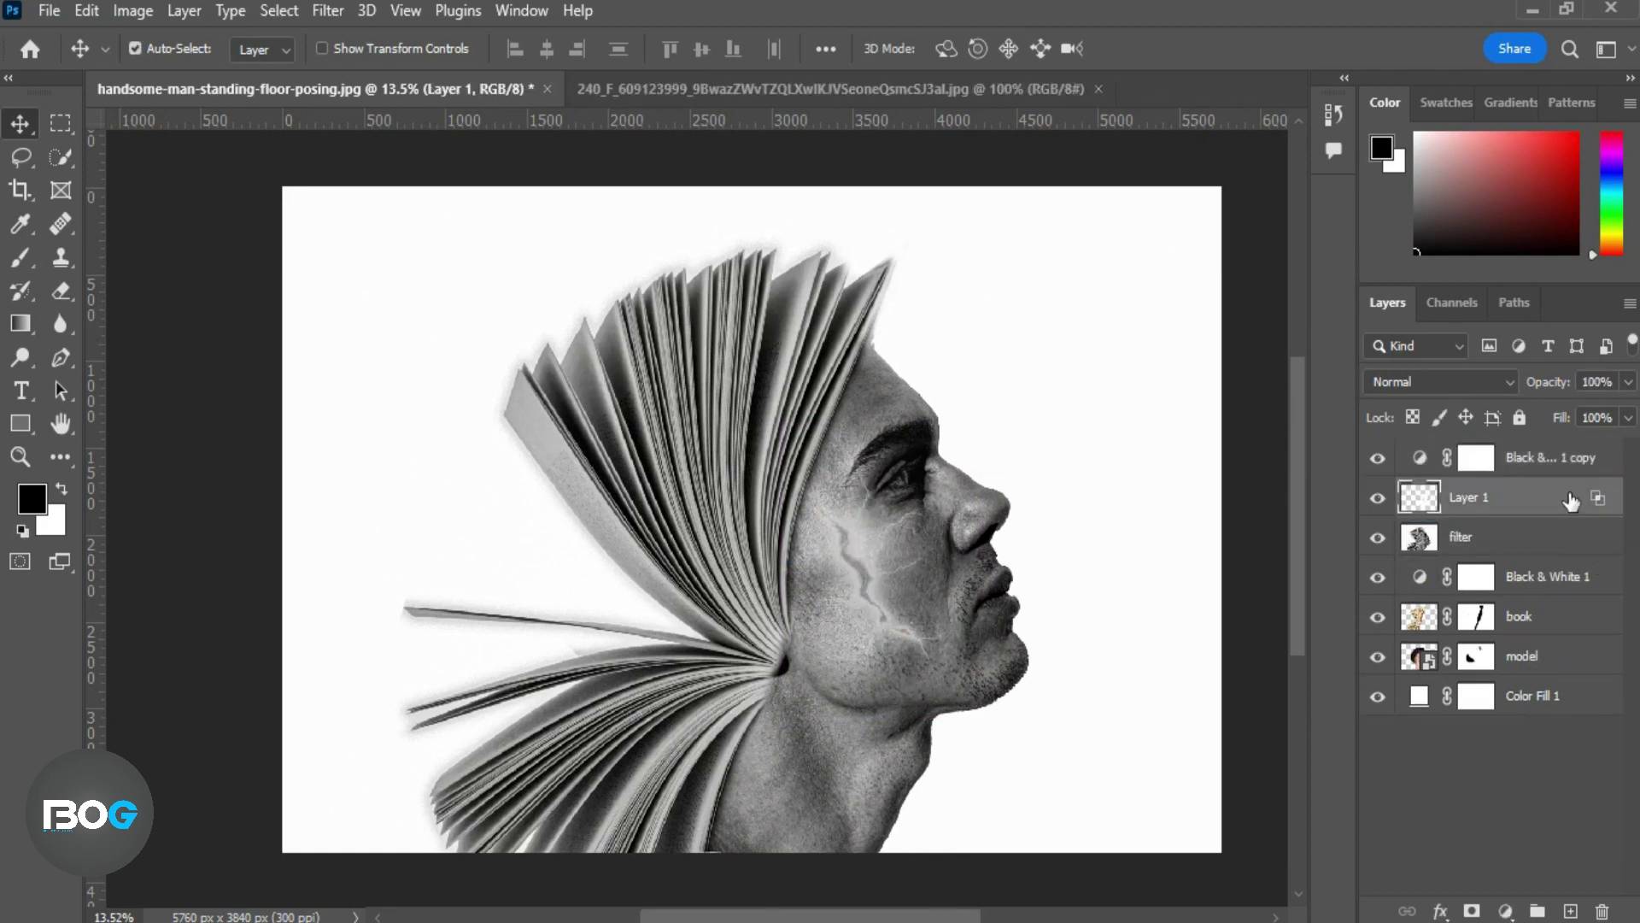
Set the crack layer's opacity to 92% and nudge the cracks slightly on the cheek
left_click(1627, 417)
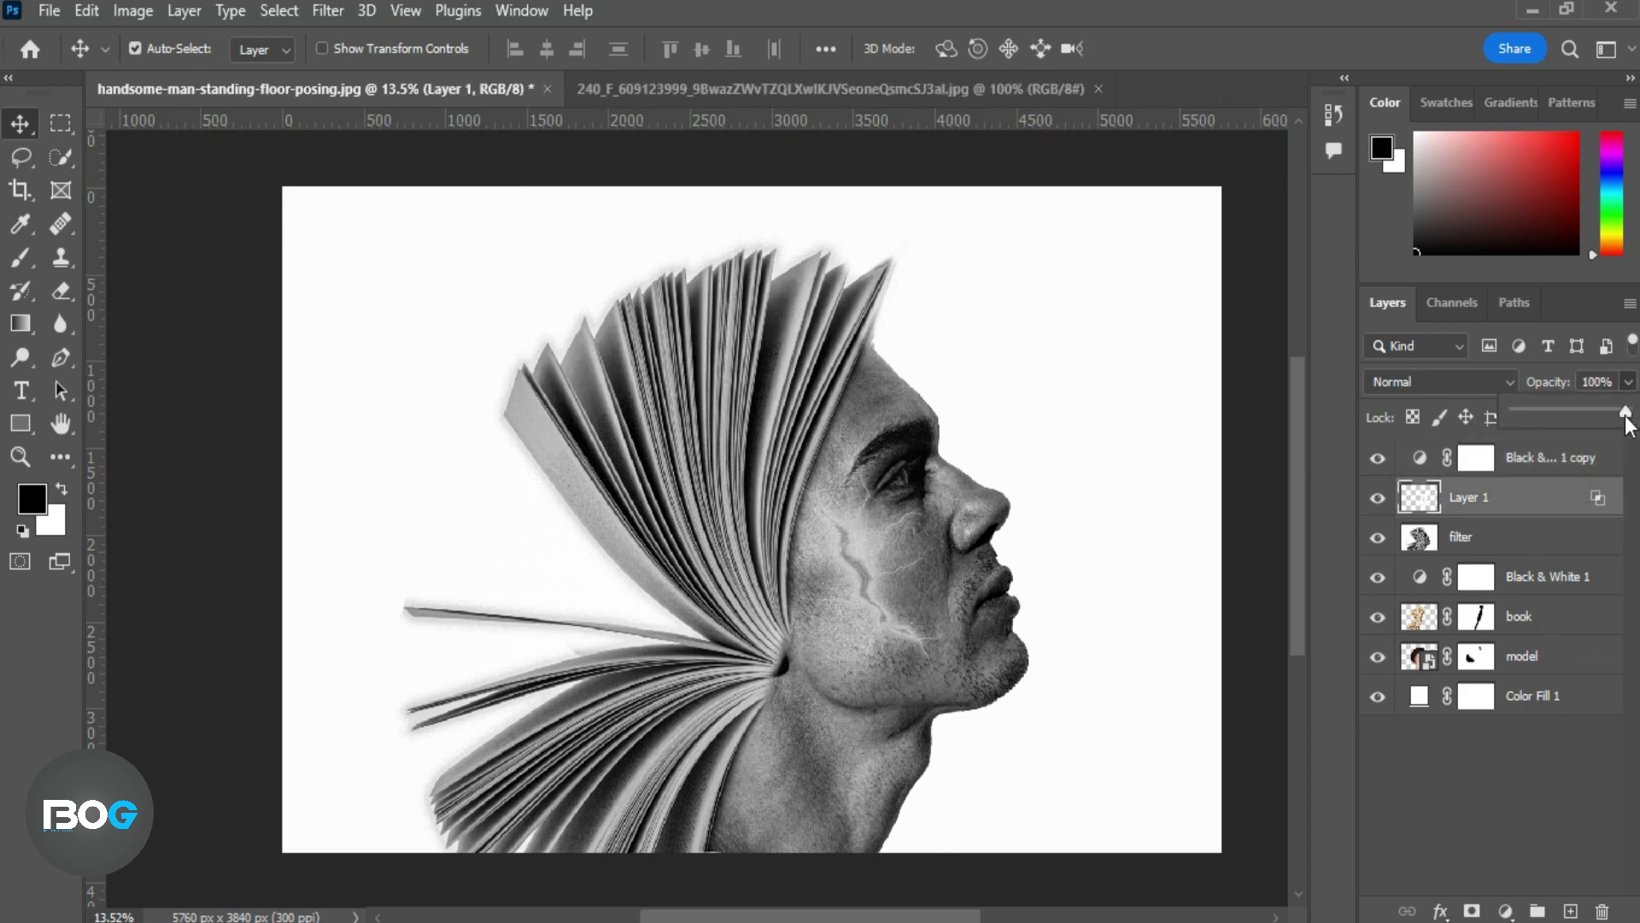
left_click(1589, 461)
left_click_drag(854, 582, 875, 575)
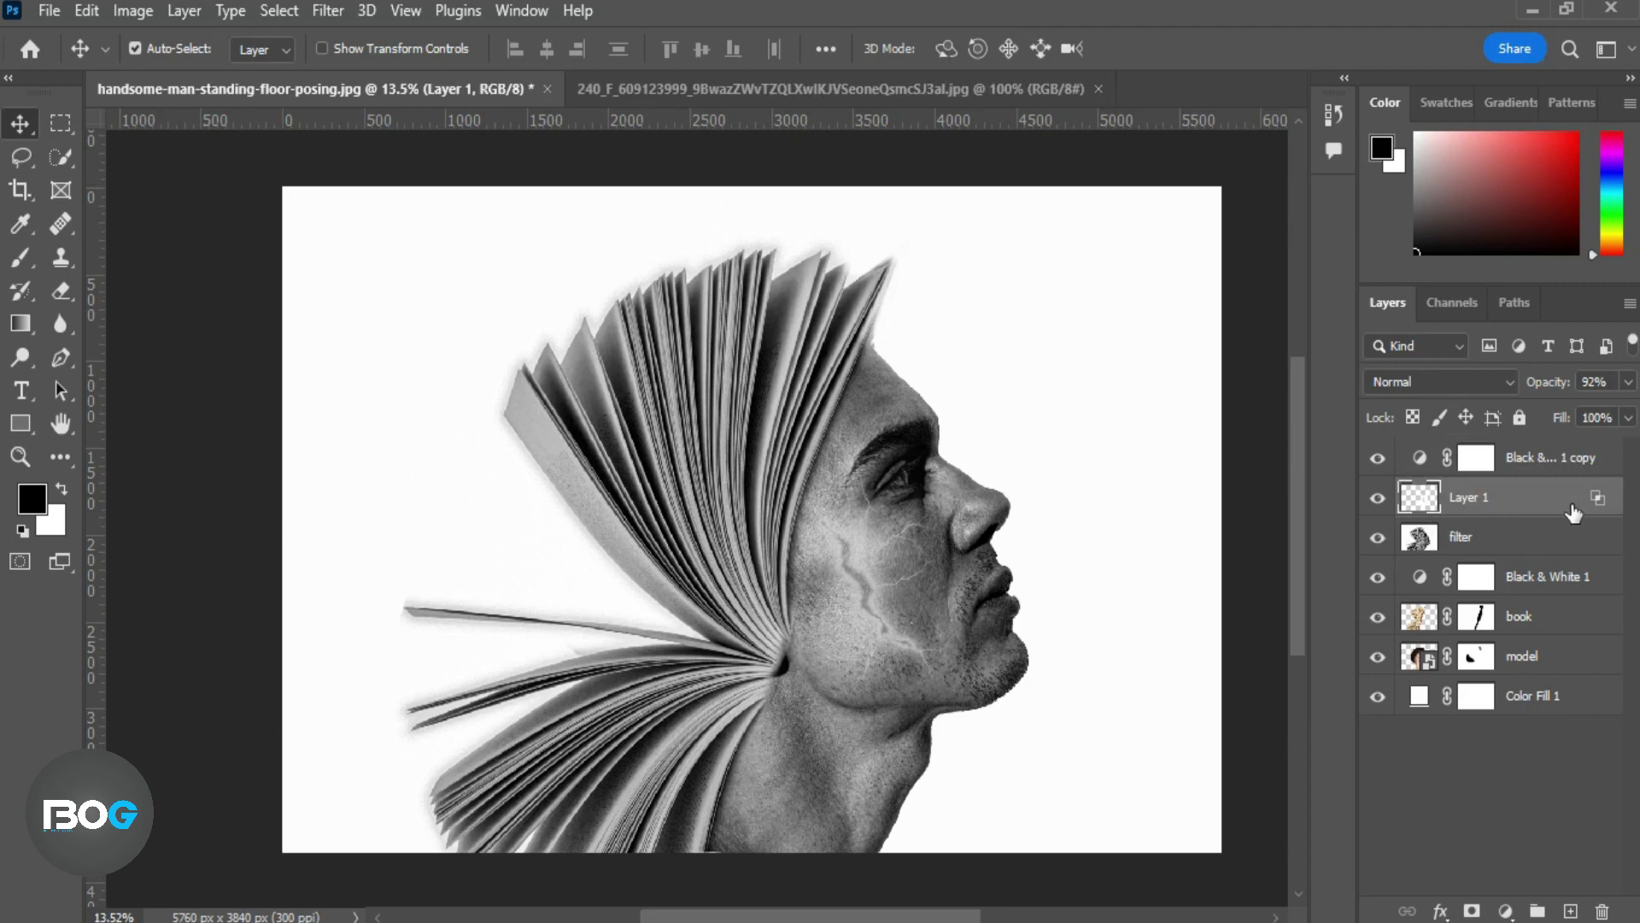